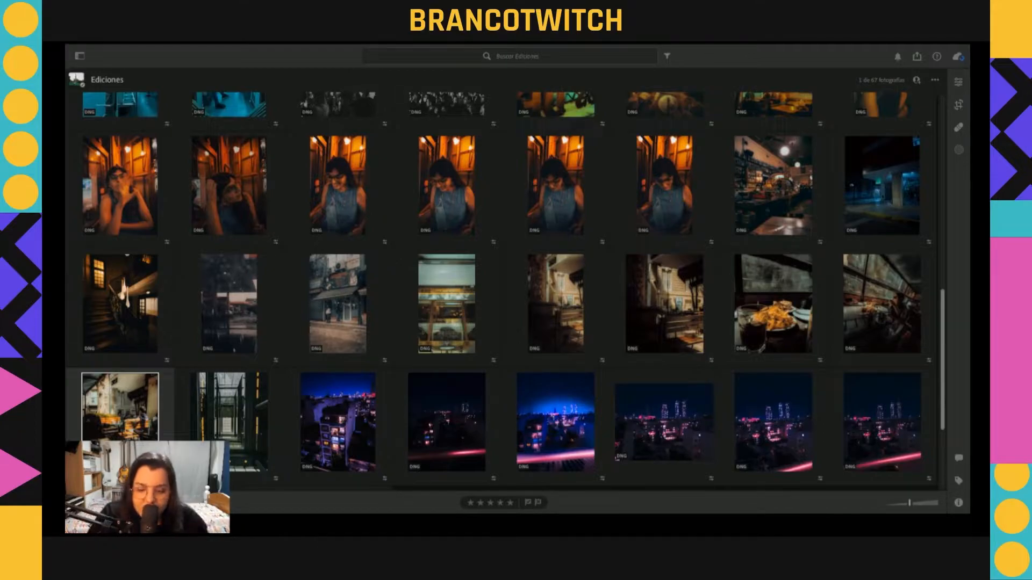
Step: Browse the photo thumbnails of the Ediciones album from end to end
scroll(430, 313, up, 15)
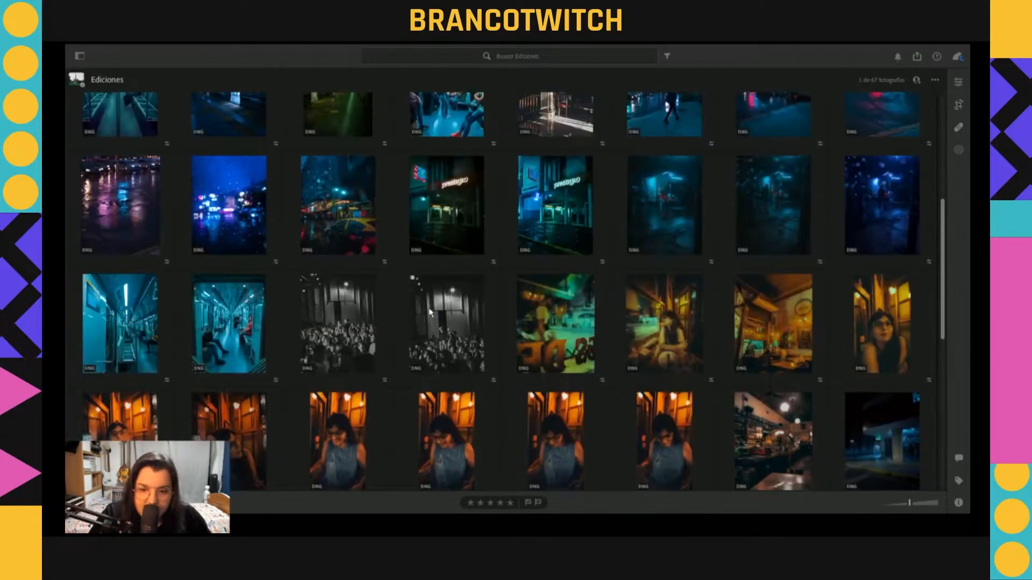
scroll(430, 313, down, 15)
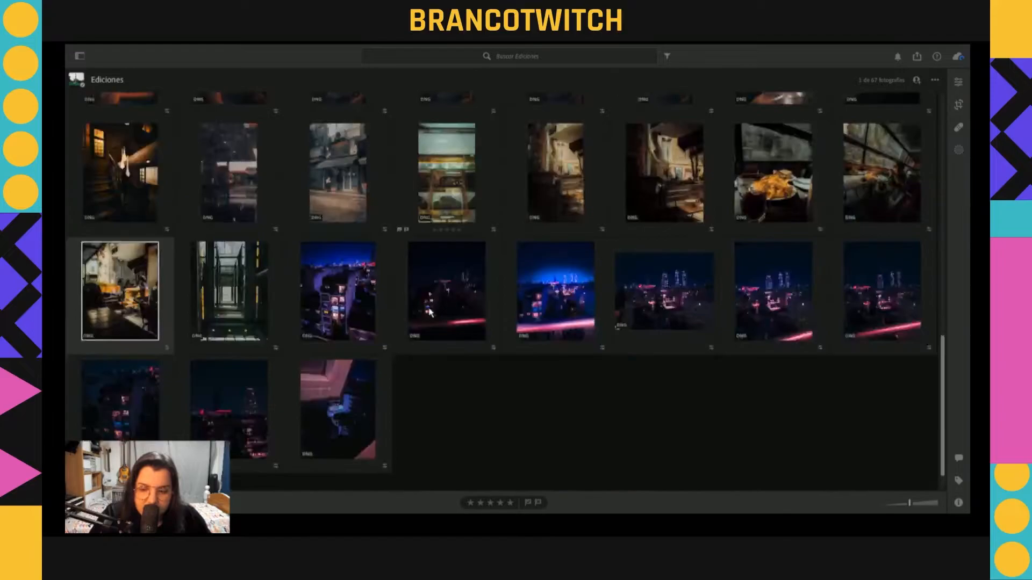
click(510, 395)
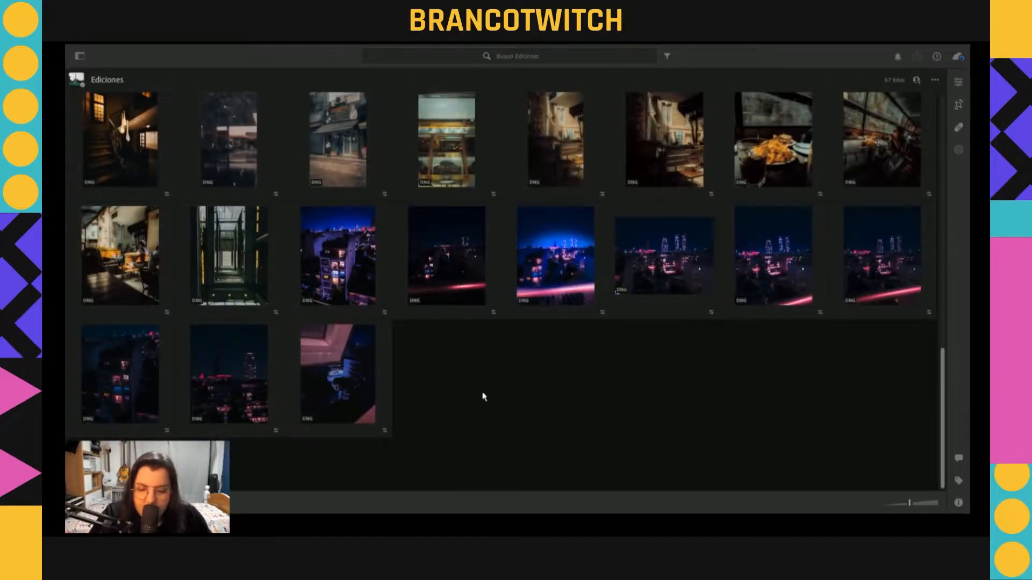
scroll(484, 398, up, 5)
scroll(477, 402, up, 8)
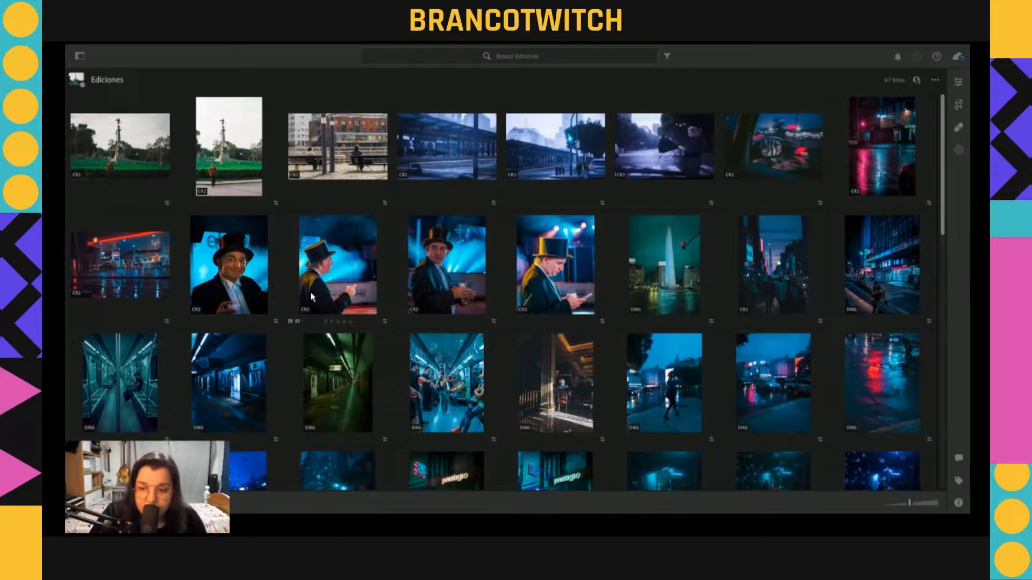
scroll(469, 225, down, 10)
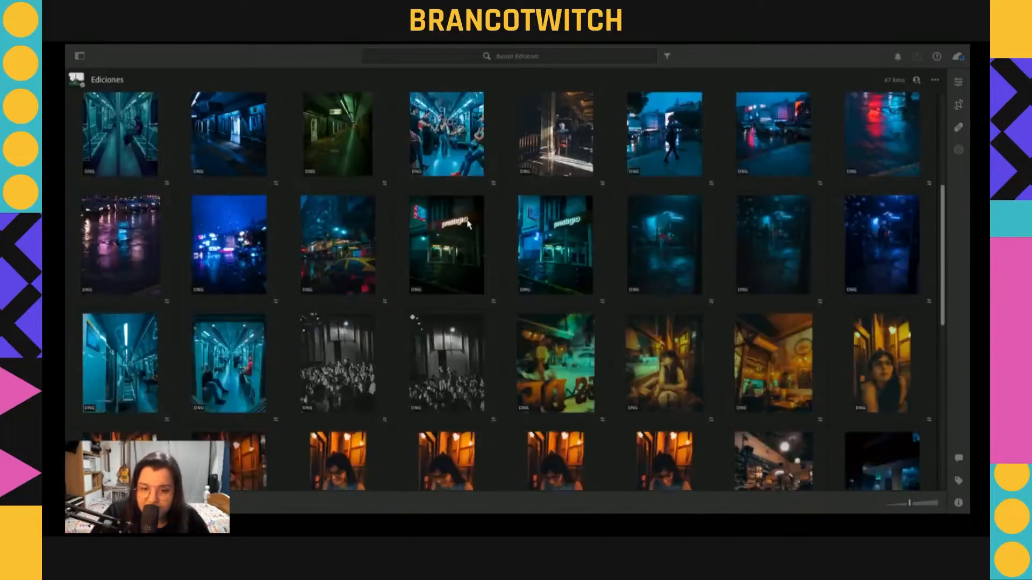
scroll(482, 346, up, 15)
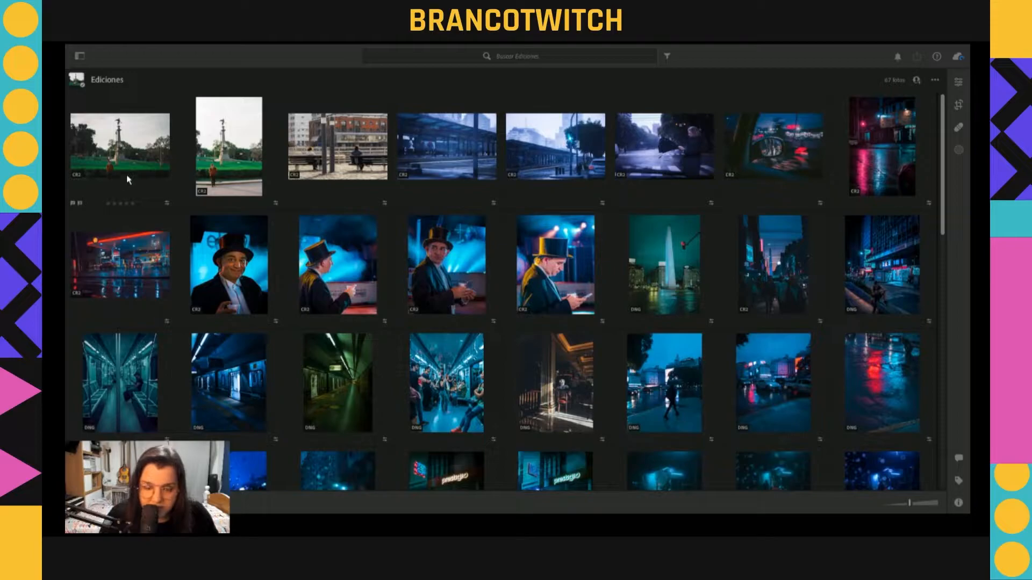
scroll(477, 346, down, 15)
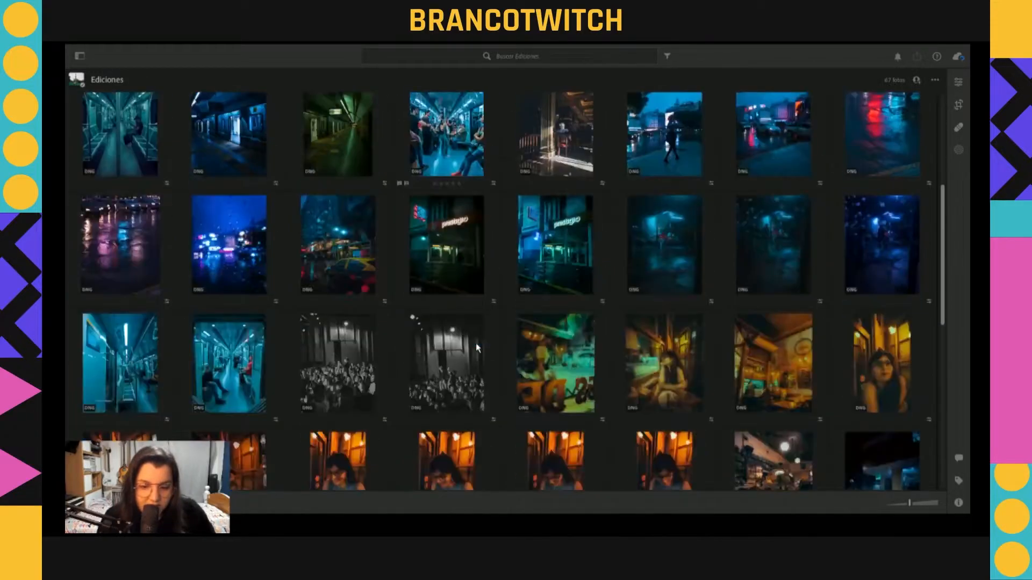
scroll(476, 347, down, 3)
scroll(471, 371, up, 15)
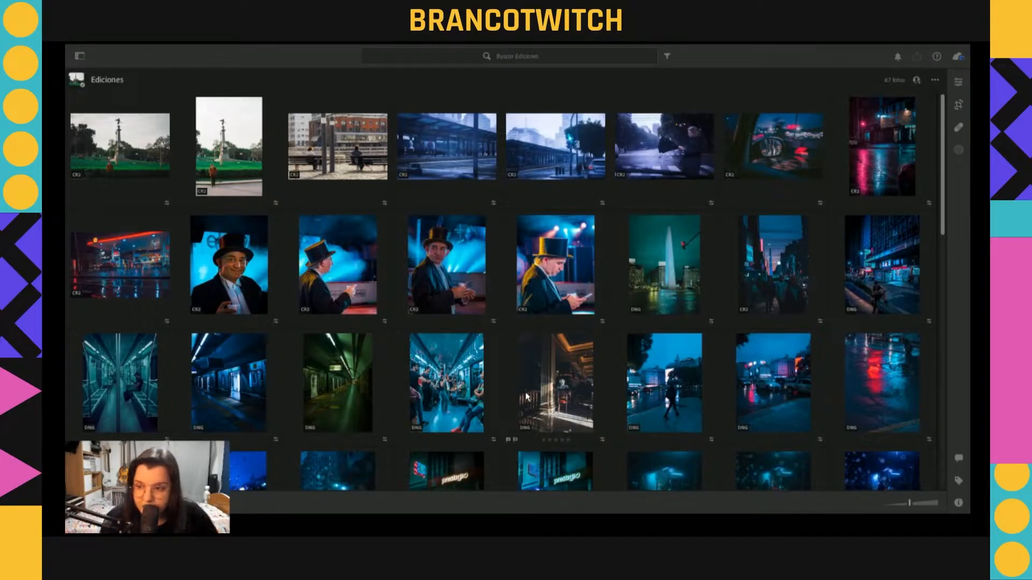
Step: Open the landscape park photo of the man before the monument and compare its edit with the original
double_click(111, 131)
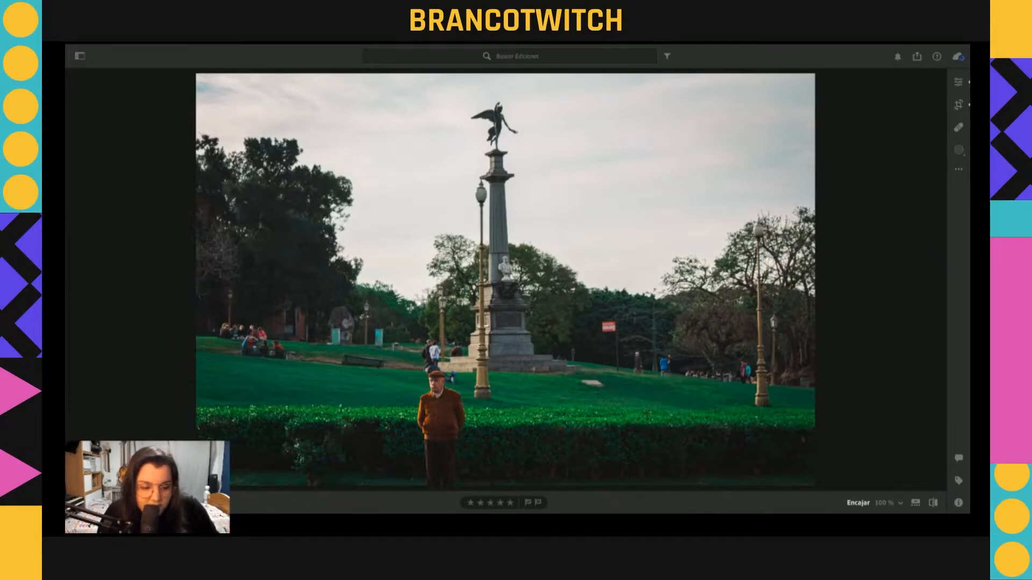
click(935, 507)
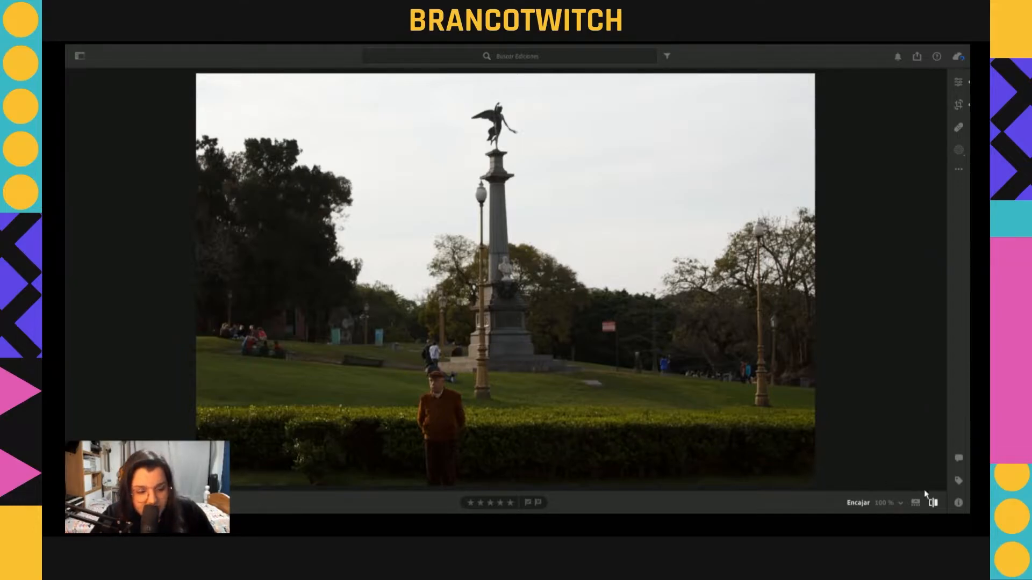
click(933, 503)
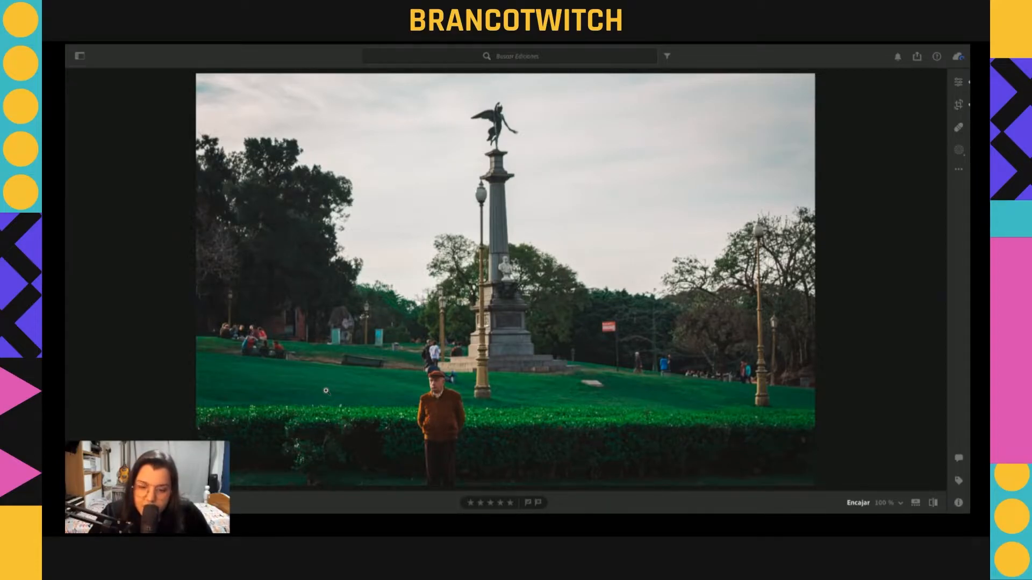
click(933, 502)
click(934, 503)
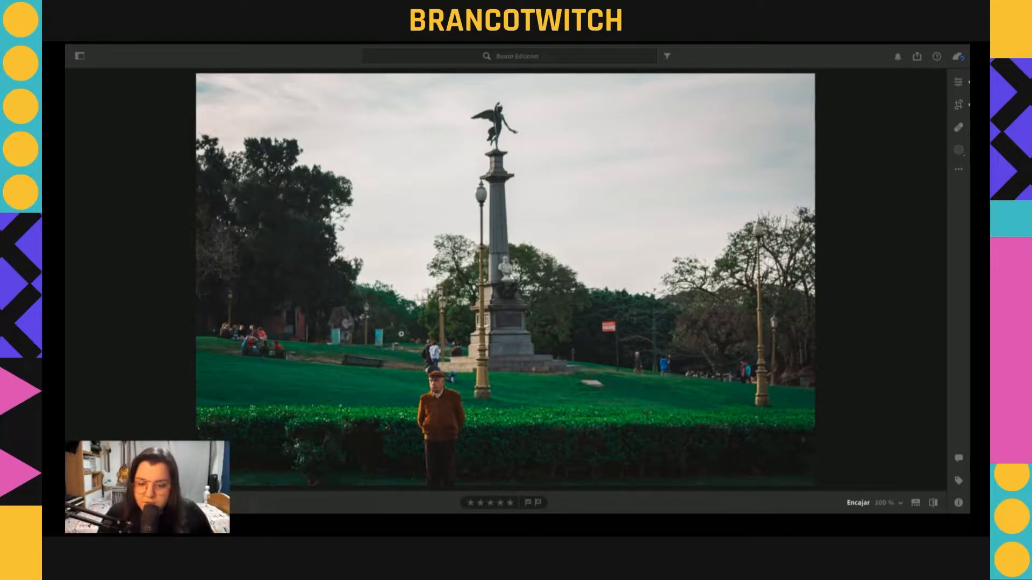
Step: Show the photo's light (Luz) adjustments and compare the edited version with the original again
click(963, 89)
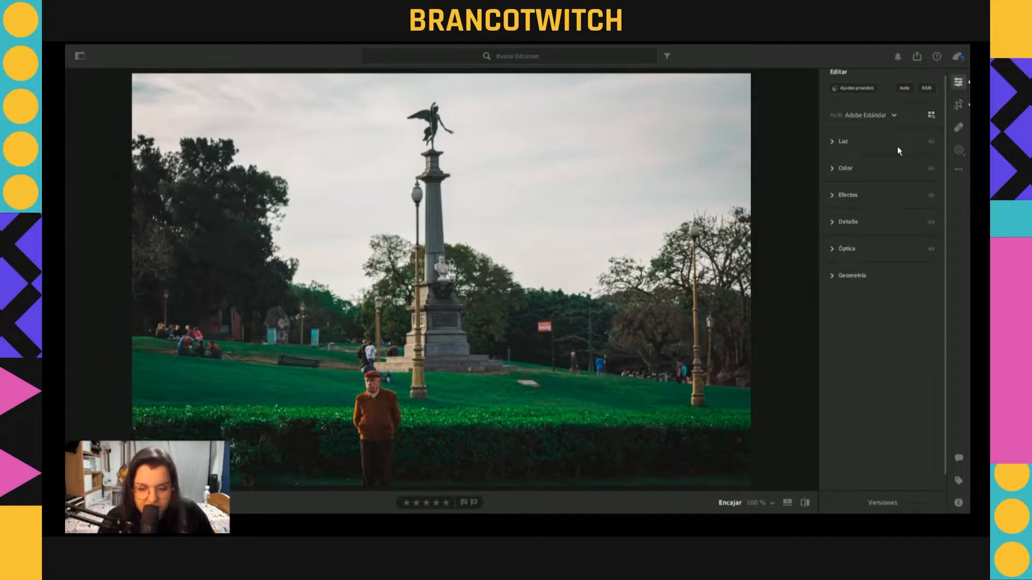
click(834, 142)
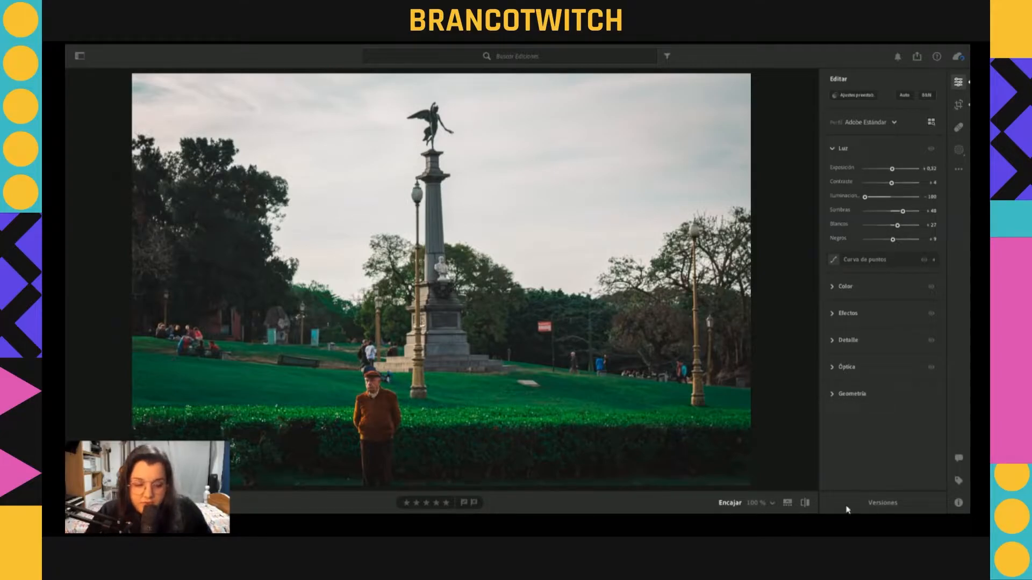
click(806, 507)
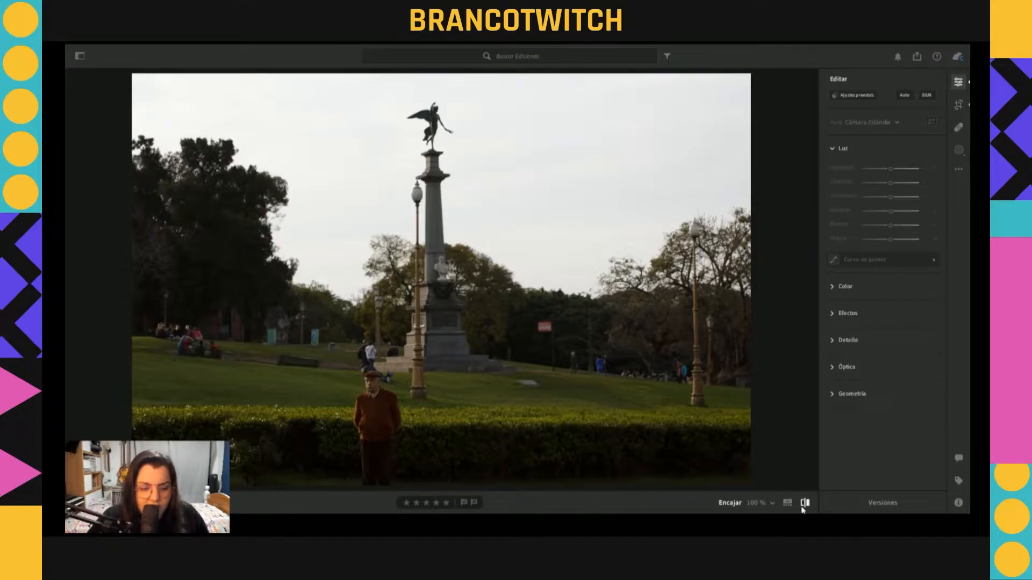
click(804, 503)
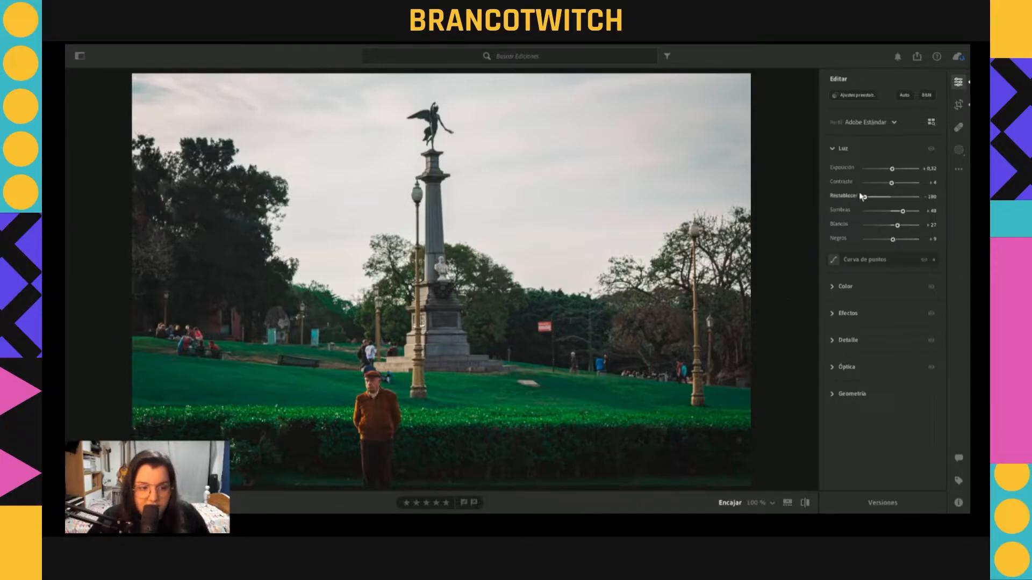
Step: Try brighter highlights on the sky, then settle the highlights (Iluminaciones) at -84
drag(864, 197, 894, 202)
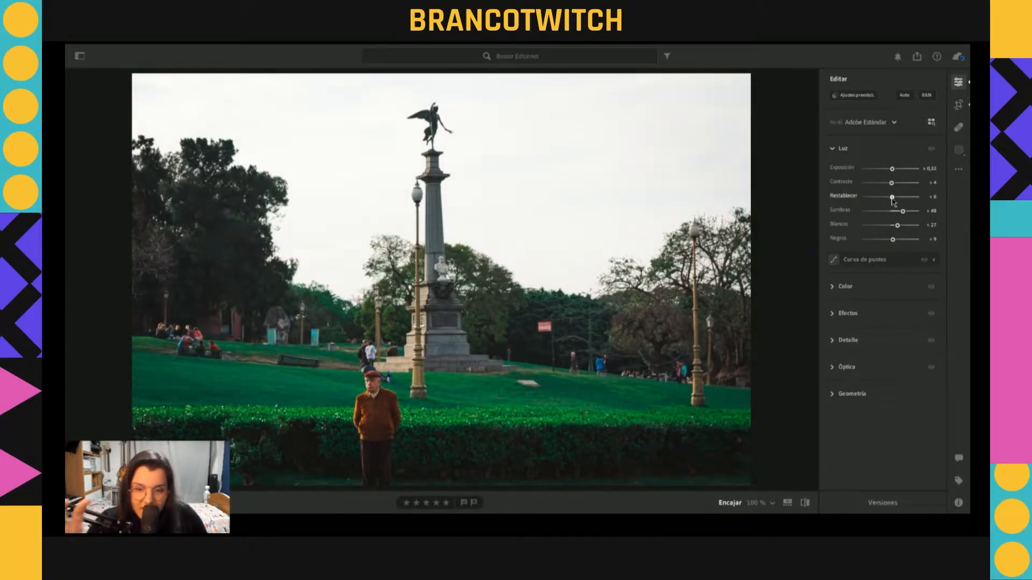
drag(893, 201, 873, 210)
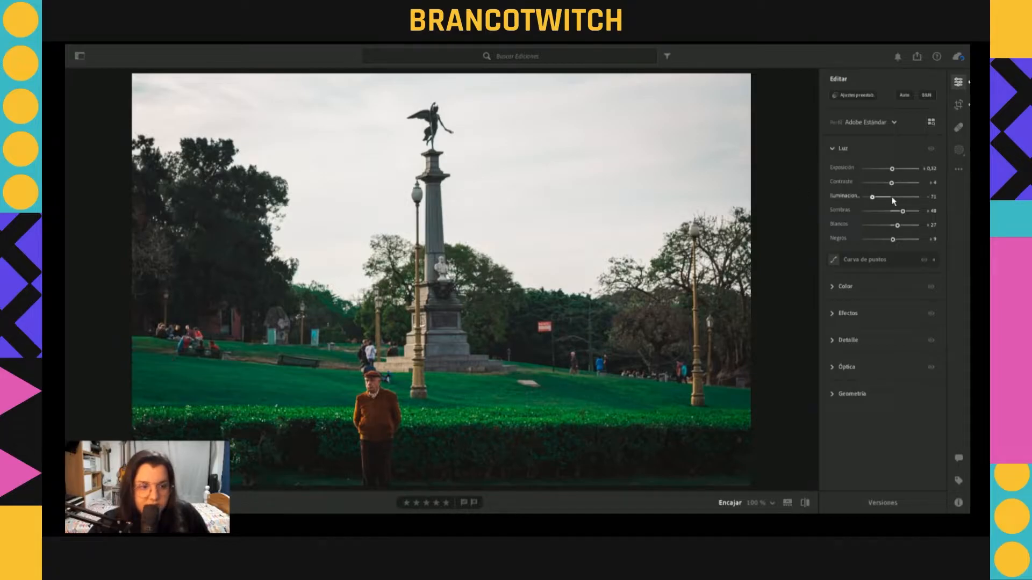
drag(872, 197, 893, 203)
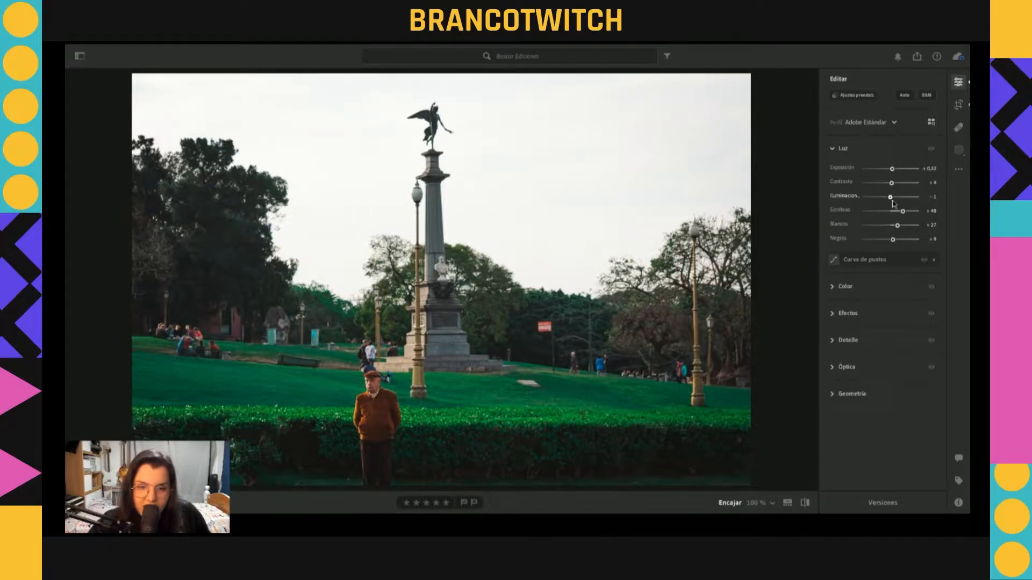
drag(893, 203, 870, 210)
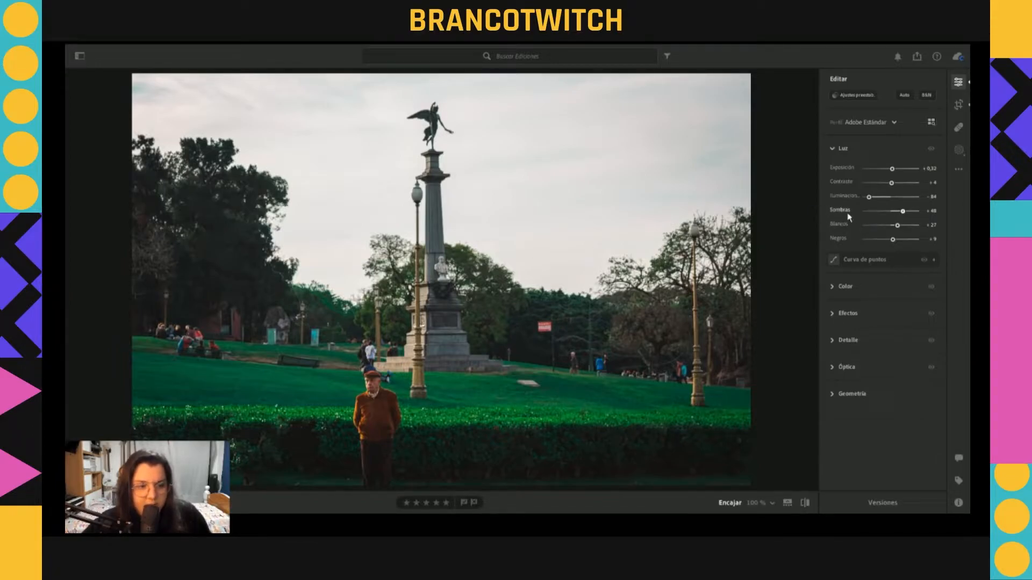
Step: Try lowering the shadows (Sombras) to -3, undo it, and inspect the hedge's dark areas at 100% zoom
drag(906, 214, 893, 220)
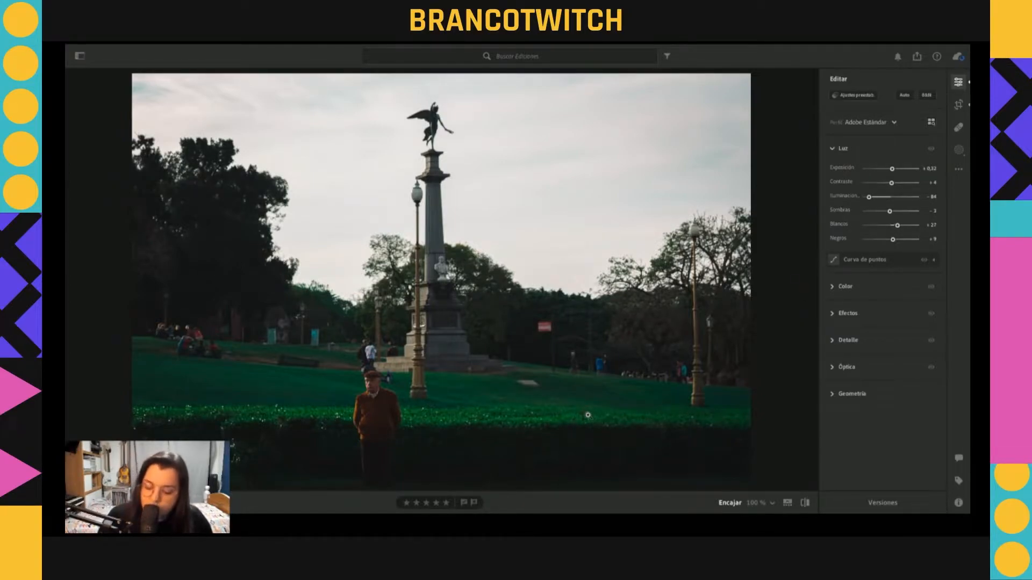
key(ctrl+z)
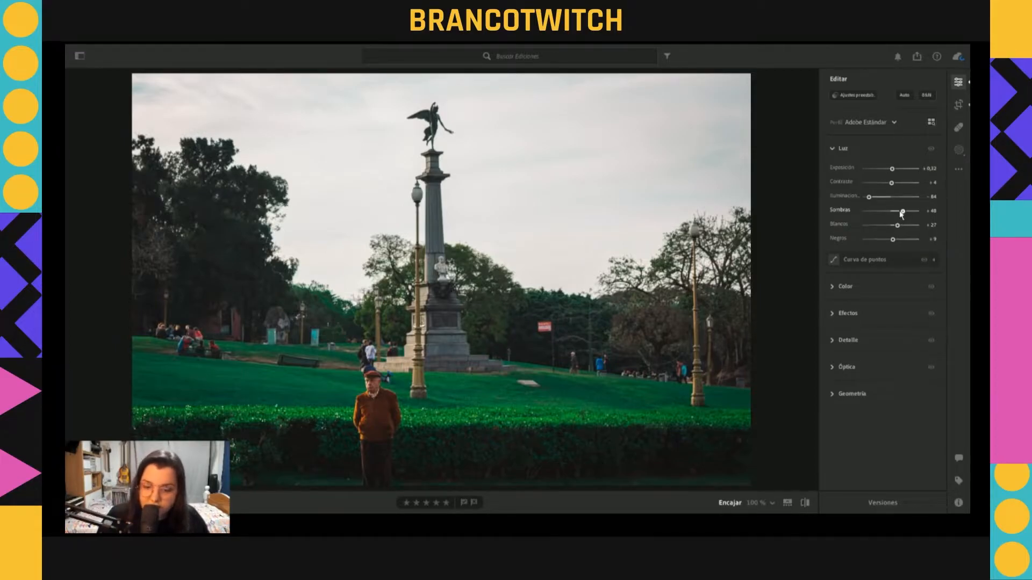
click(243, 443)
drag(387, 419, 383, 299)
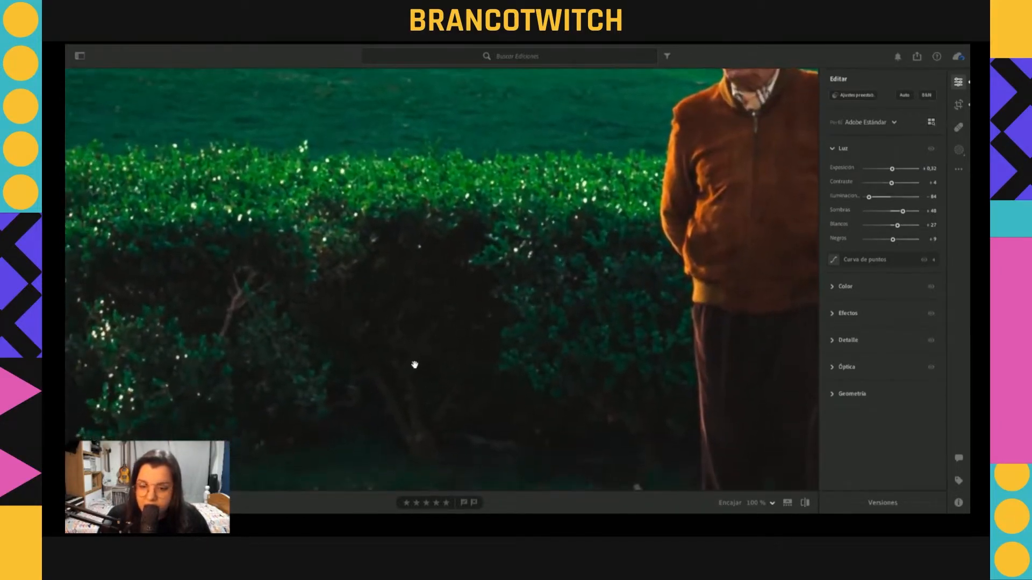
click(415, 365)
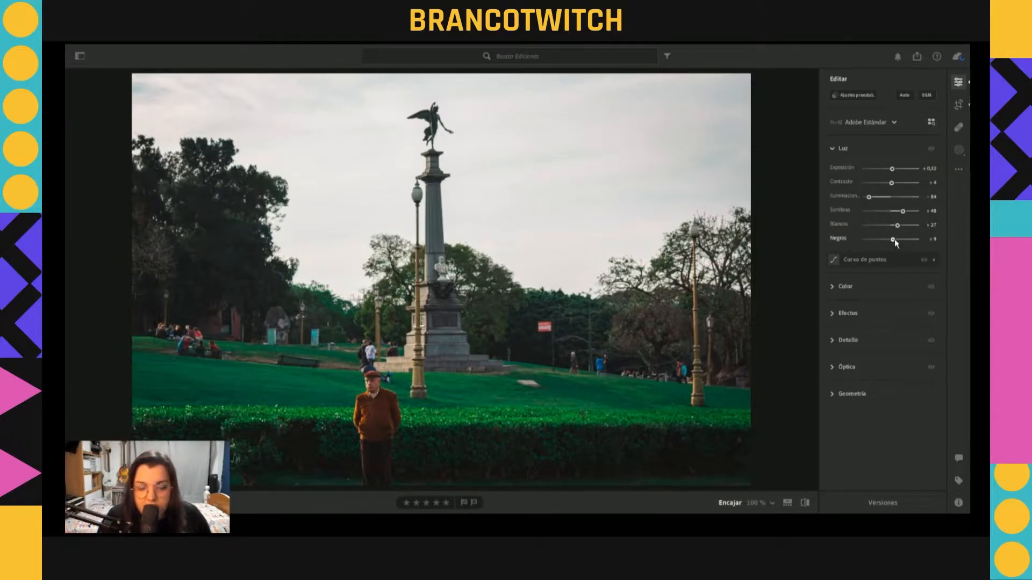
Step: Test the blacks (Negros) at +100, settle them at +37, and collapse the light adjustments
drag(895, 243, 922, 246)
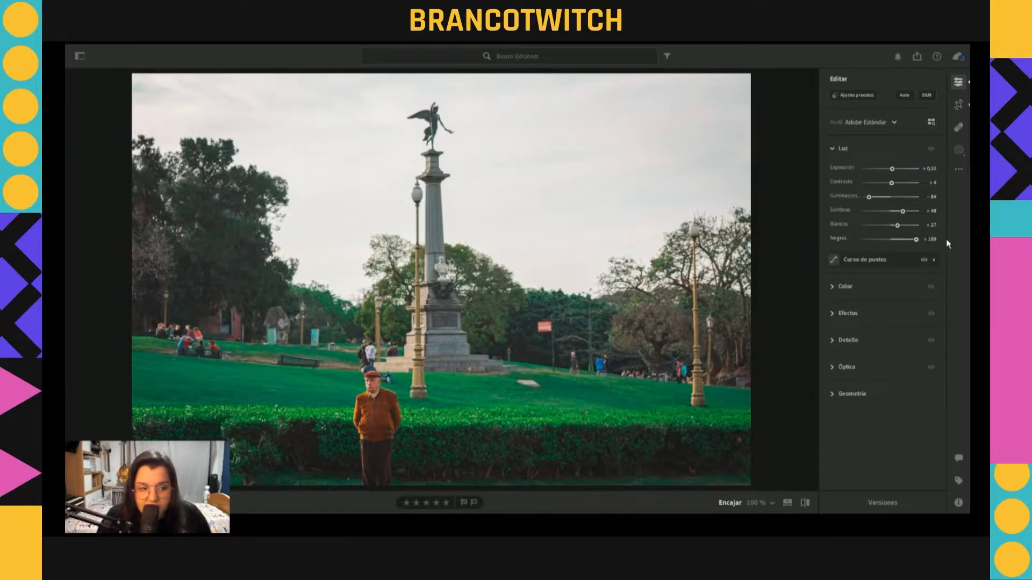
mouse_move(917, 243)
mouse_down()
mouse_move(870, 249)
mouse_move(905, 254)
mouse_up()
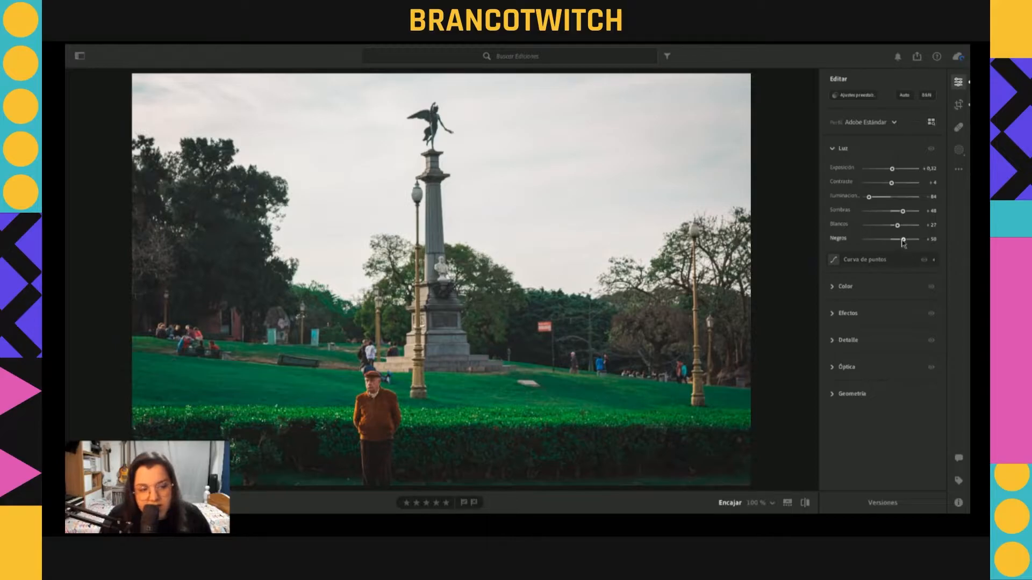
drag(903, 240, 901, 240)
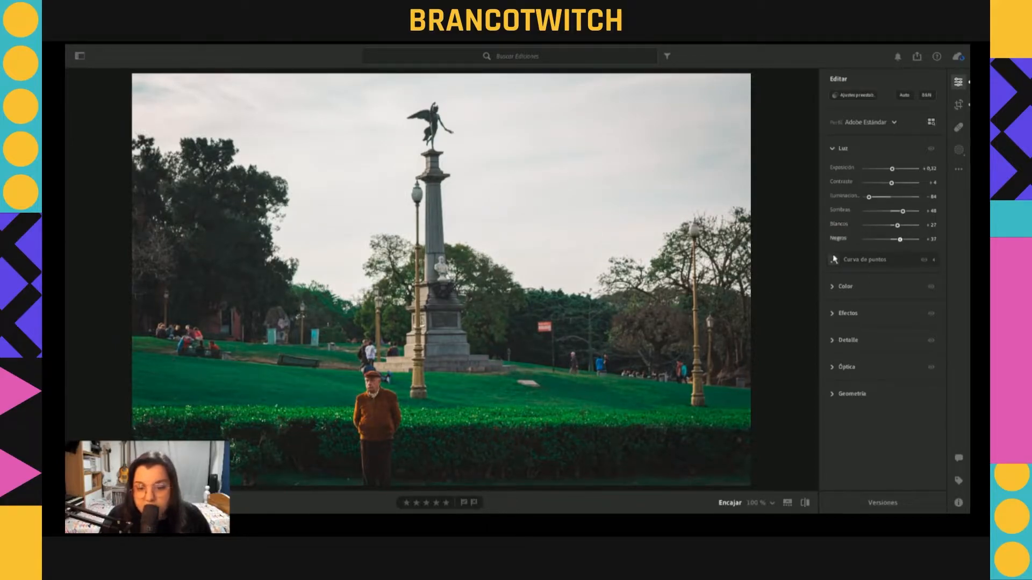
click(832, 153)
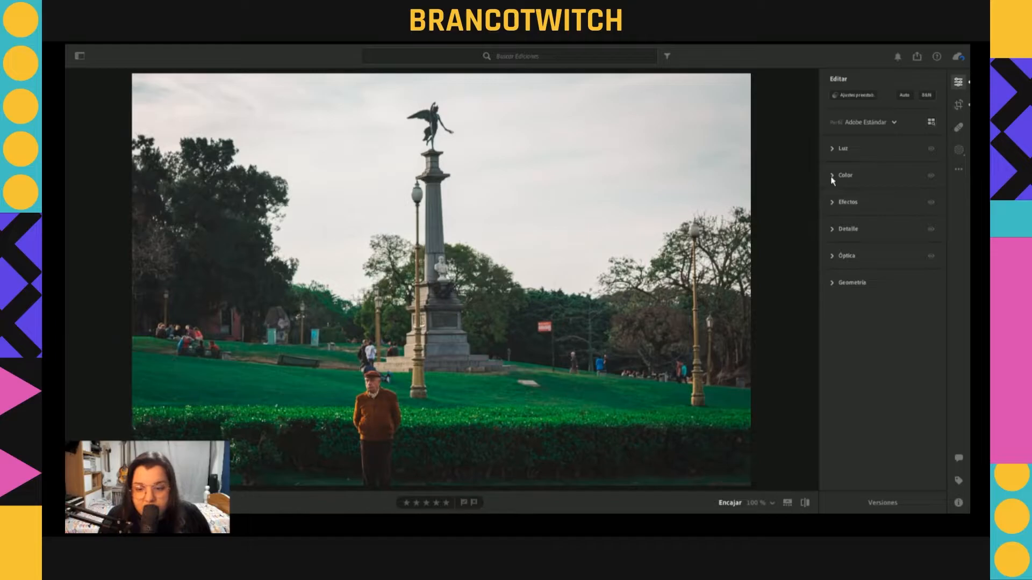
Step: In the color mixer, shift the green hue (Tono) to -100 as a test and settle it at +89
click(831, 177)
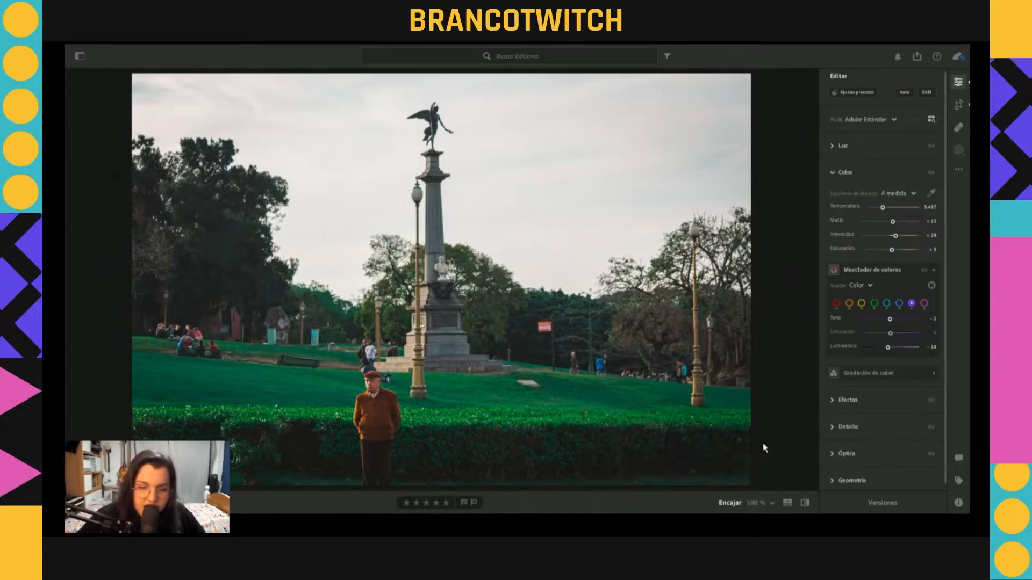
click(874, 304)
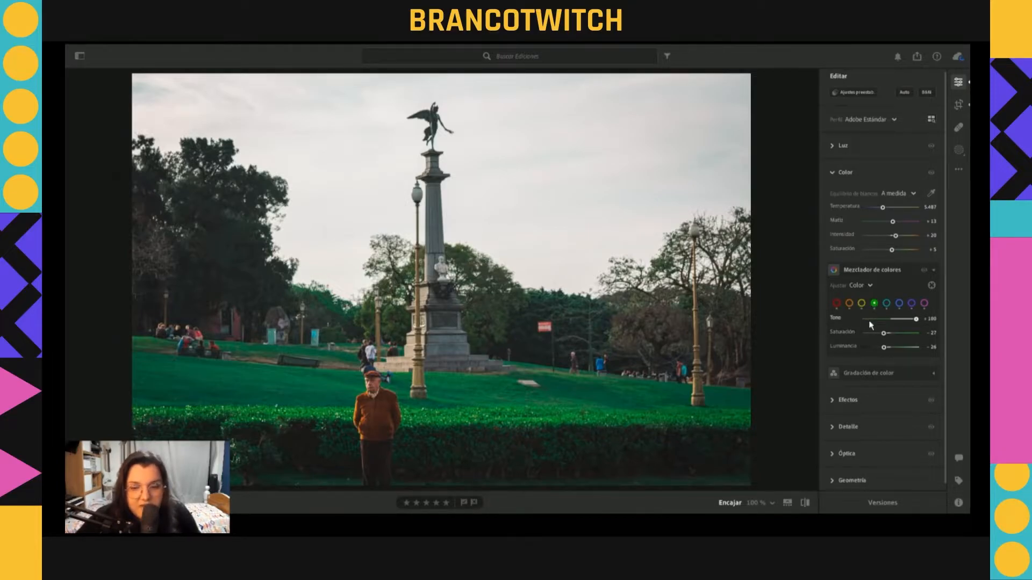
drag(915, 320, 827, 329)
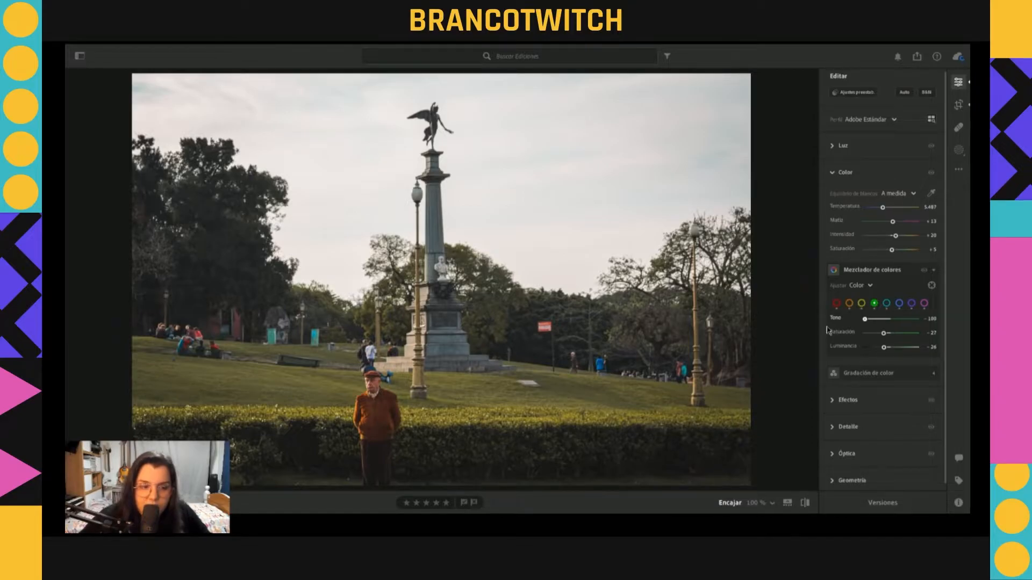
drag(828, 330, 913, 330)
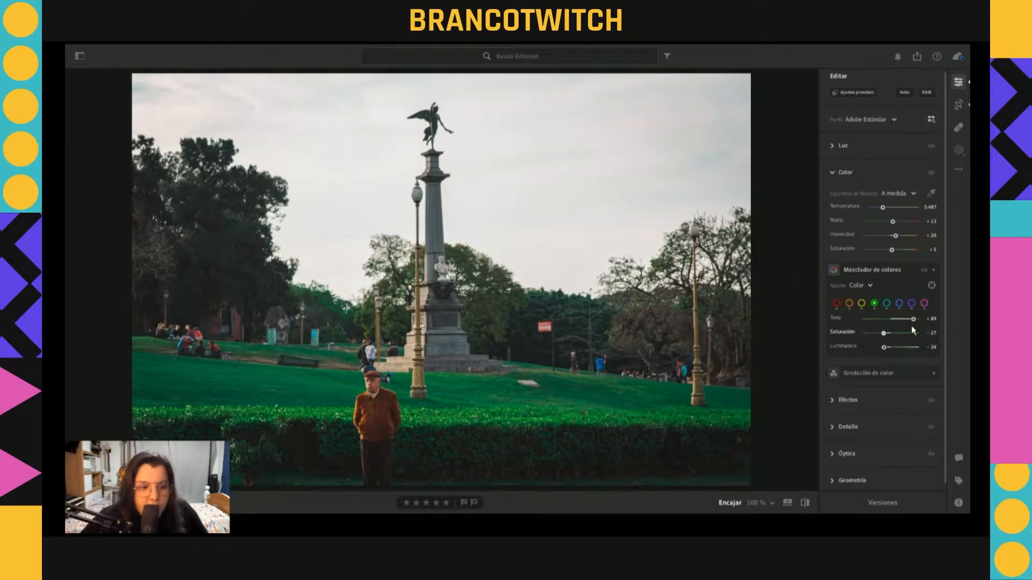
Step: Set the green saturation to -34 and, after testing +100, bring the green luminance to about +14
mouse_move(883, 334)
mouse_down()
mouse_move(855, 344)
mouse_move(880, 344)
mouse_up()
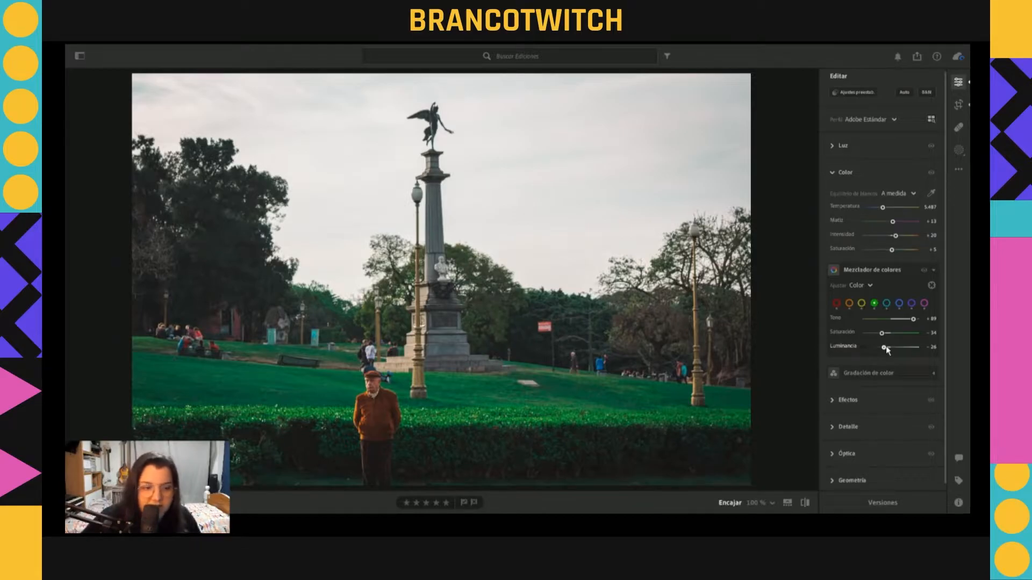
drag(886, 350, 931, 367)
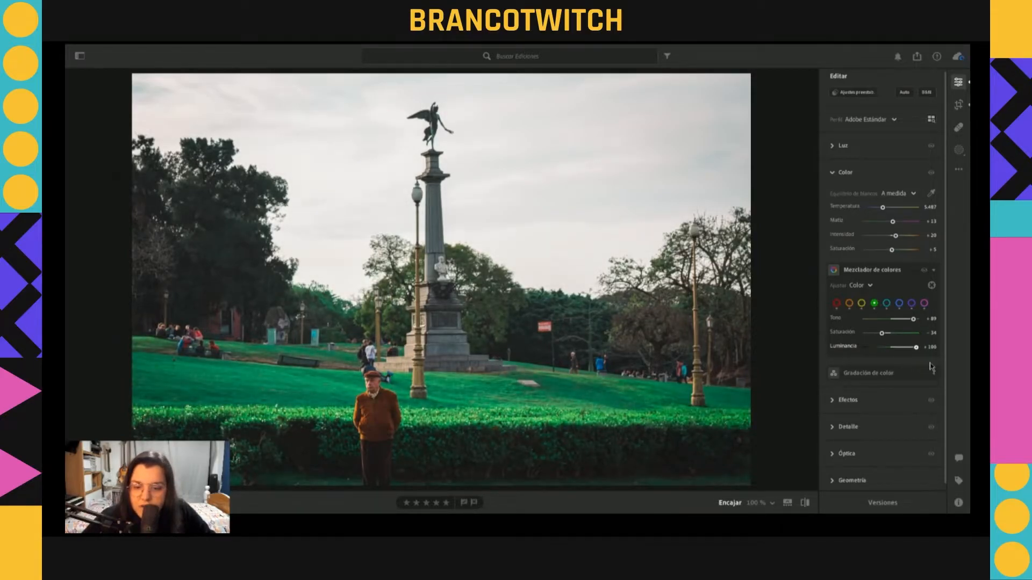
double_click(917, 369)
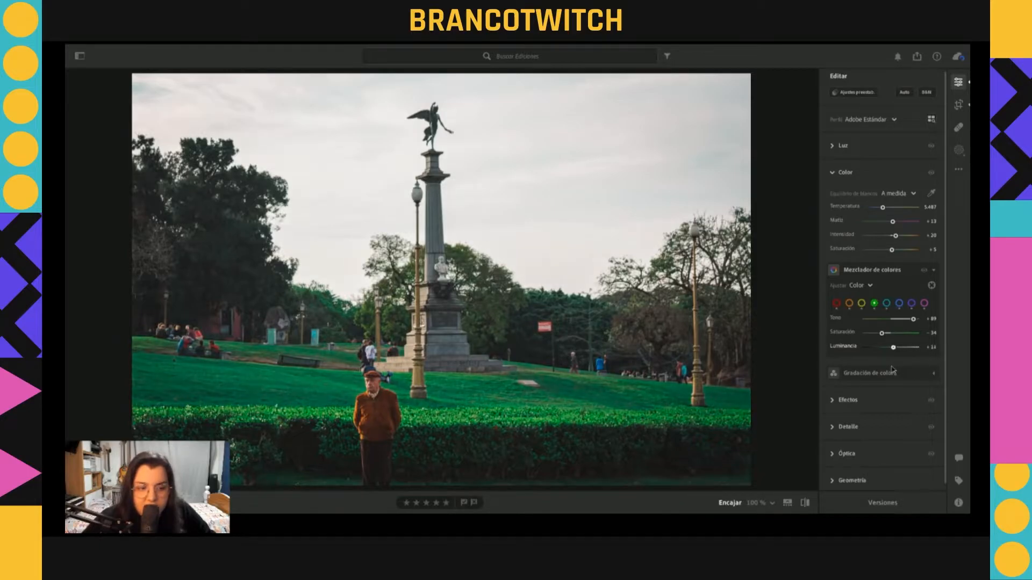
Step: In the color mixer, set the green luminance to -8 and the orange hue (Tono) to -28
click(889, 369)
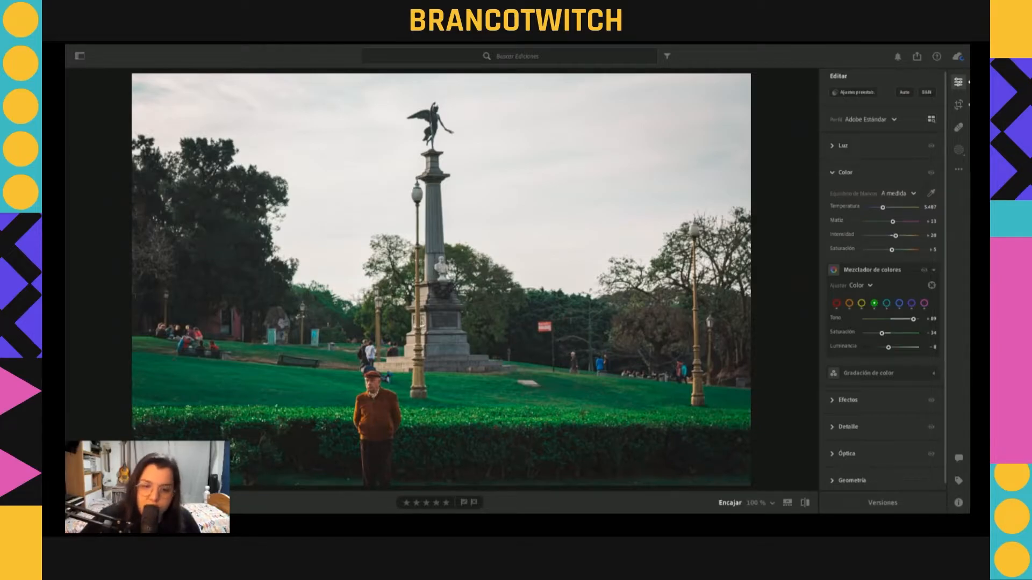
click(862, 304)
click(849, 304)
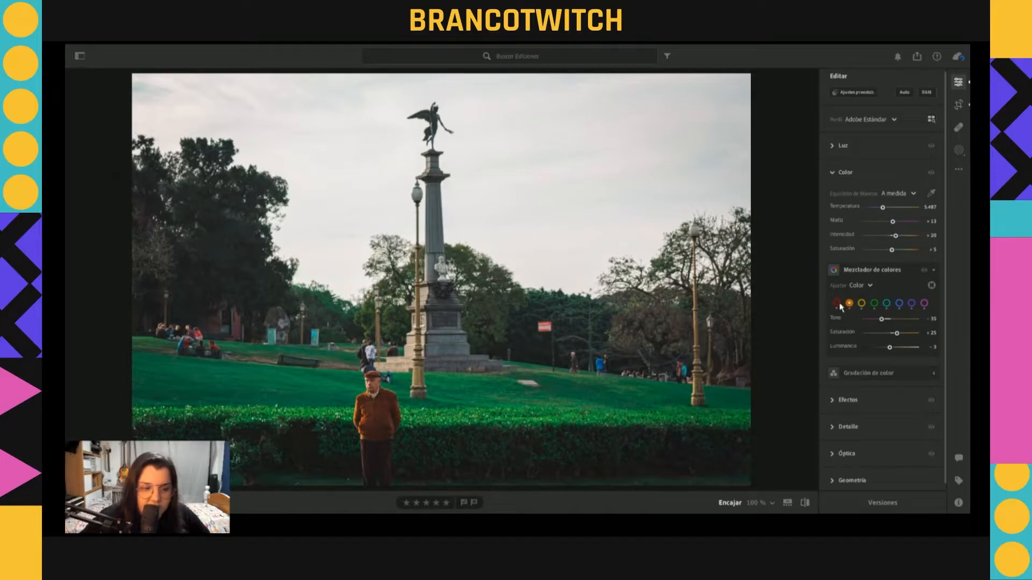
click(836, 304)
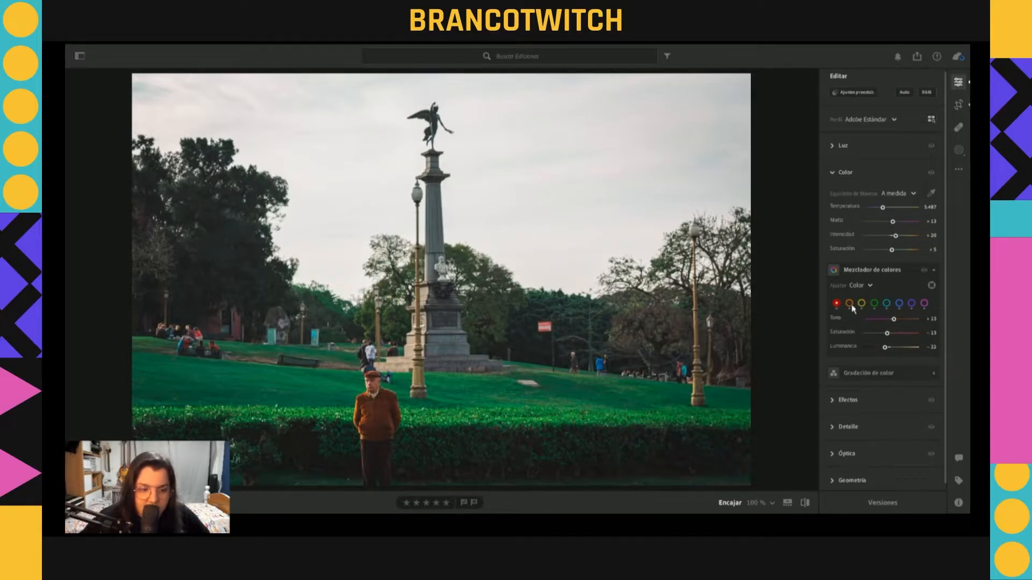
click(849, 304)
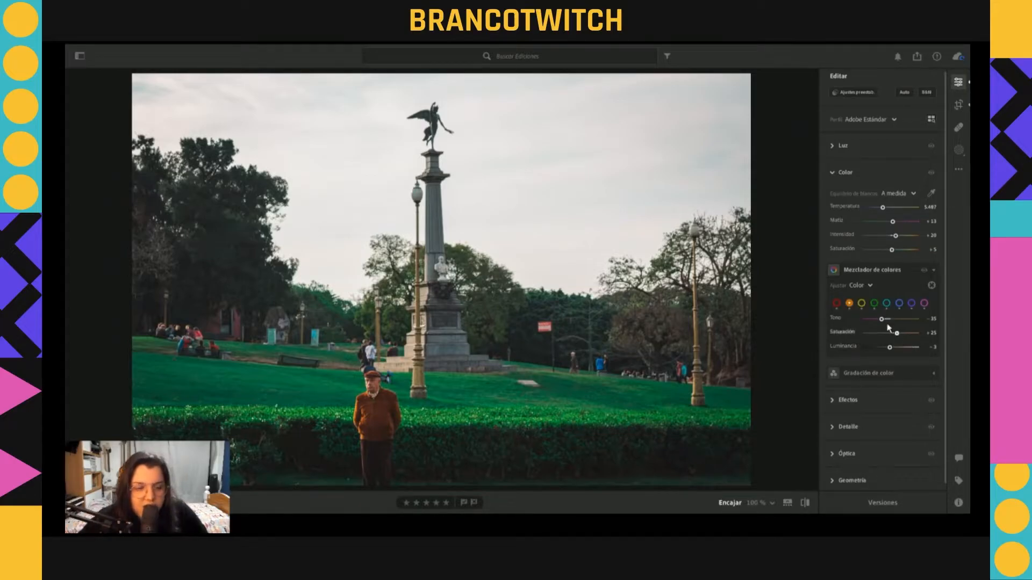
drag(883, 321, 886, 327)
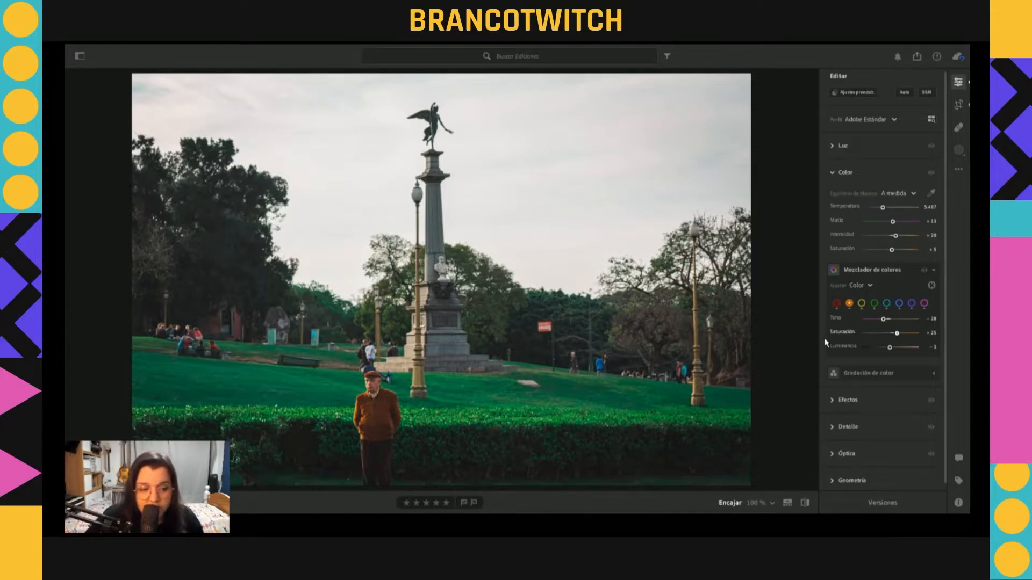
Step: Set the blue hue (Tono) to -47 in the color mixer and check the people in blue clothing at 100% zoom
click(836, 303)
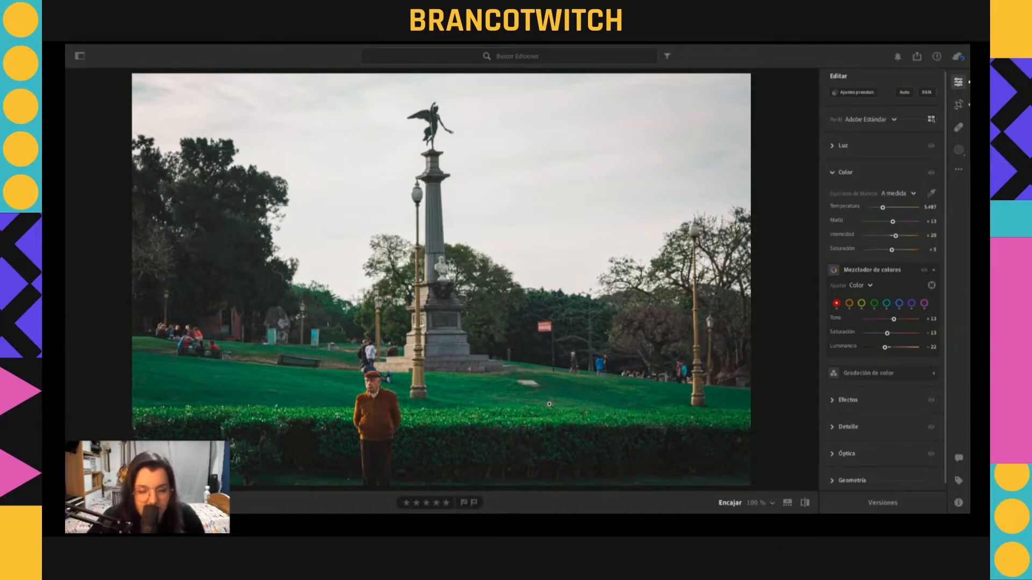
click(874, 304)
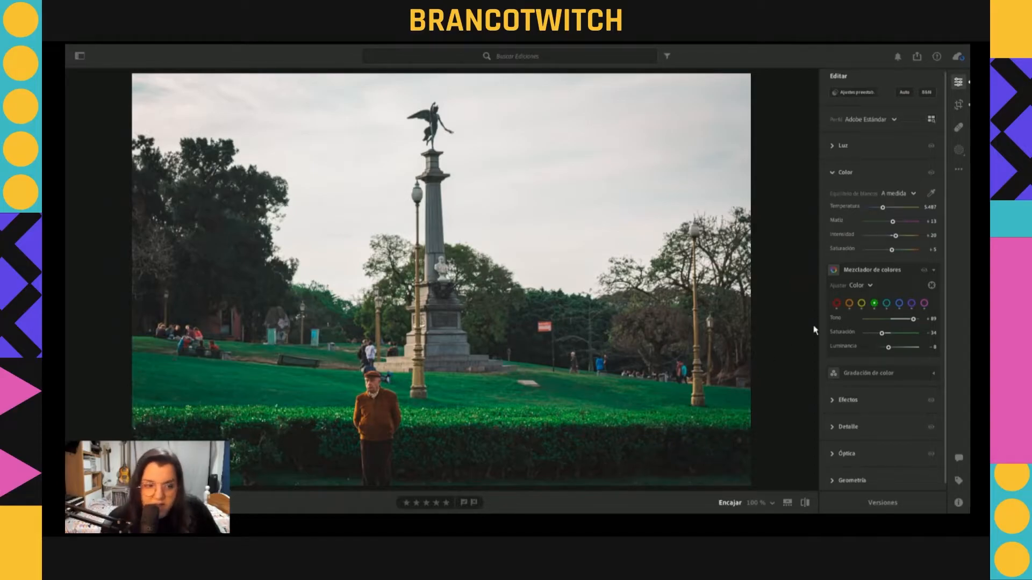
click(911, 305)
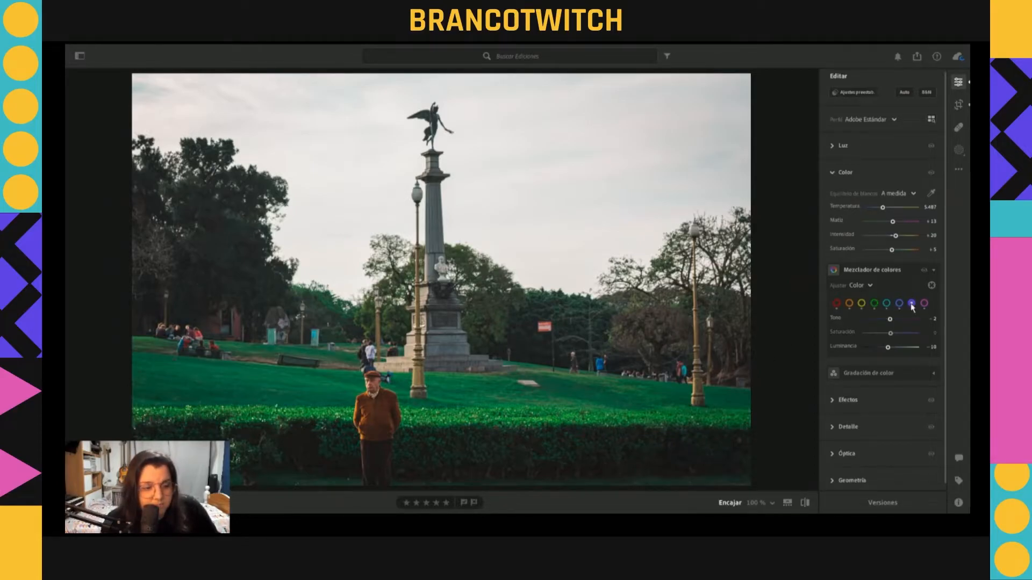
click(899, 304)
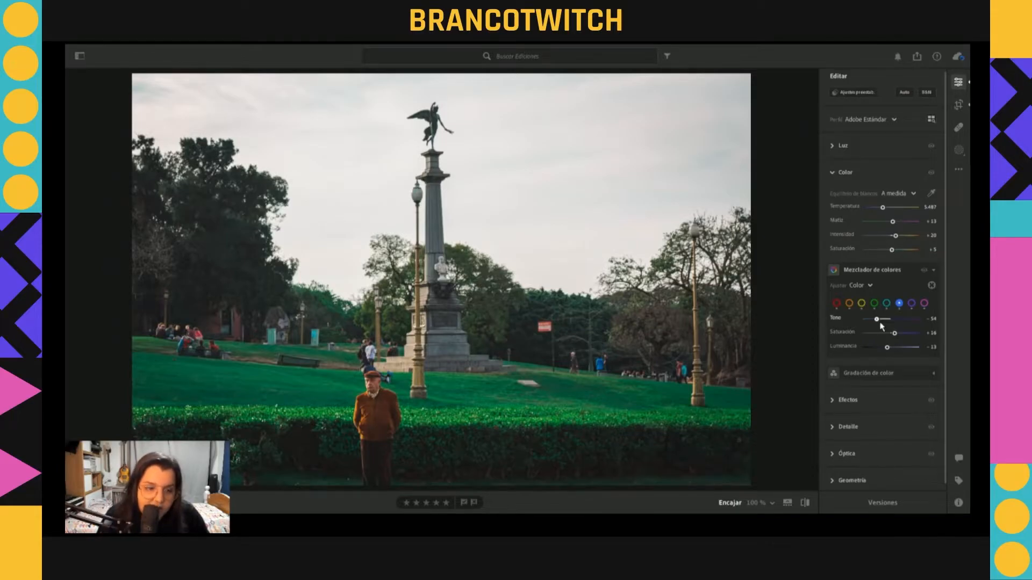
mouse_move(877, 319)
mouse_down()
mouse_move(895, 322)
mouse_move(880, 323)
mouse_up()
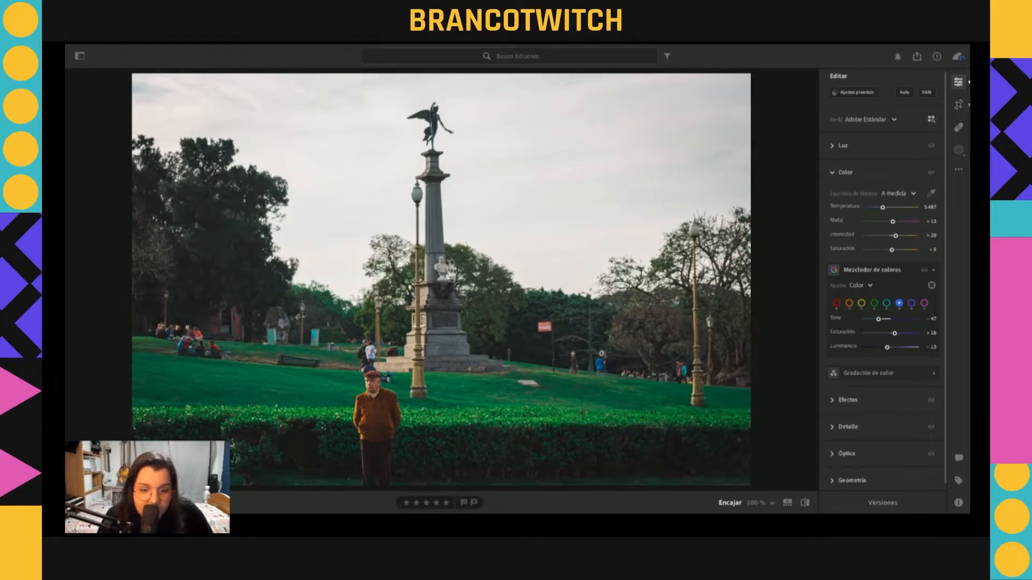
click(599, 363)
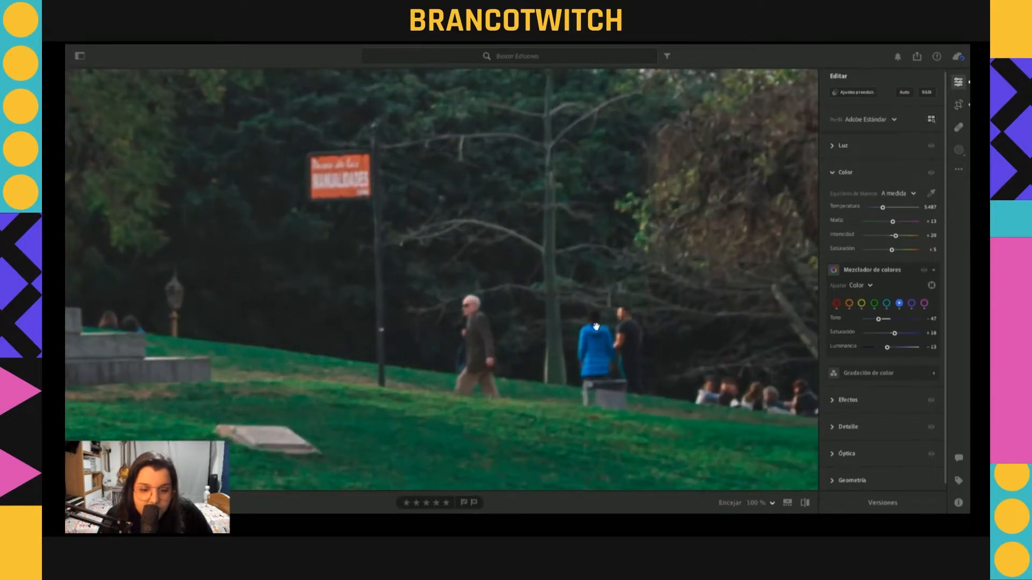
click(586, 368)
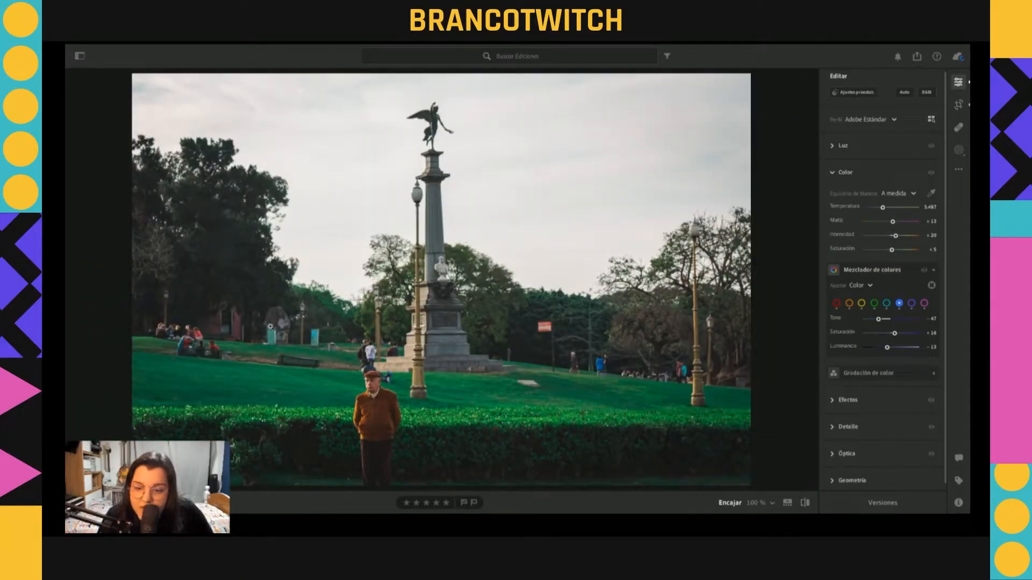
click(178, 347)
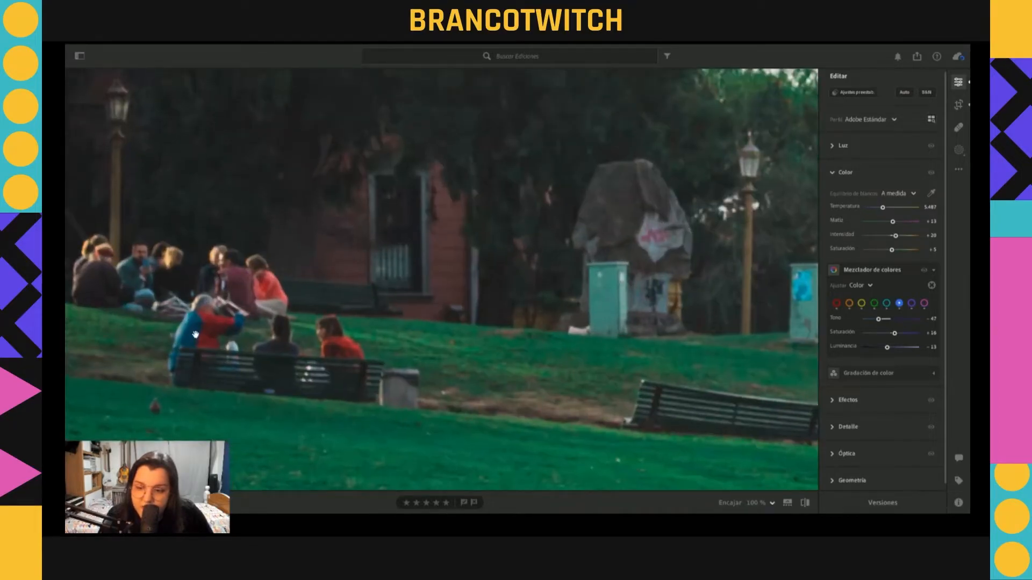
click(221, 359)
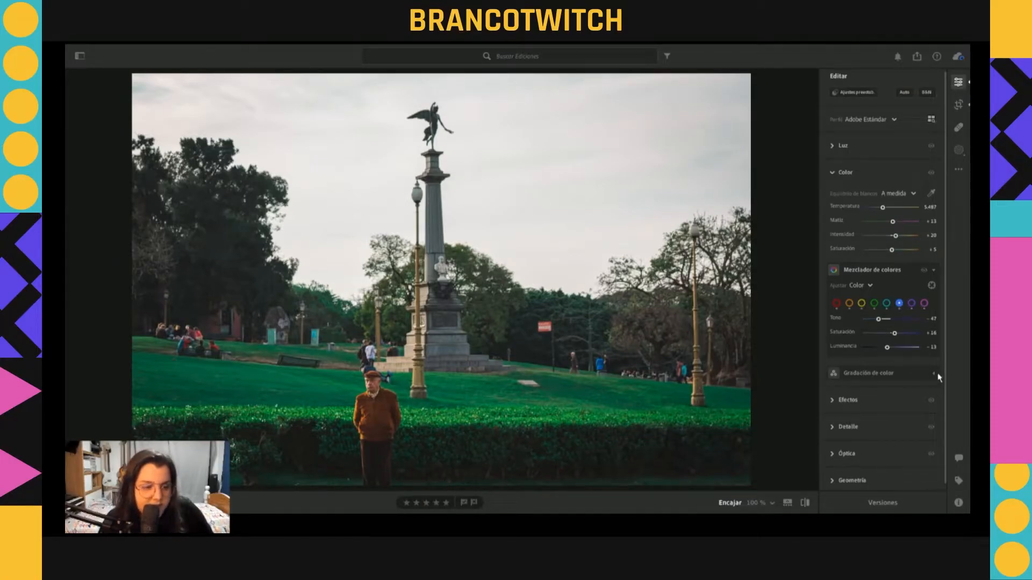
Step: Look over the color grading wheels for midtones, shadows and highlights, and collapse the color adjustments
scroll(934, 376, down, 2)
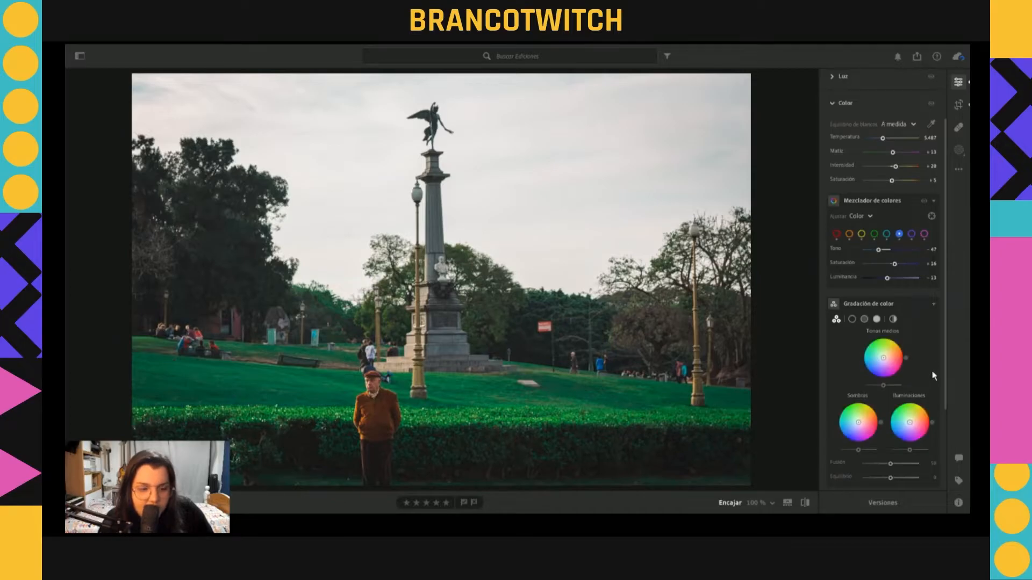
scroll(933, 374, down, 1)
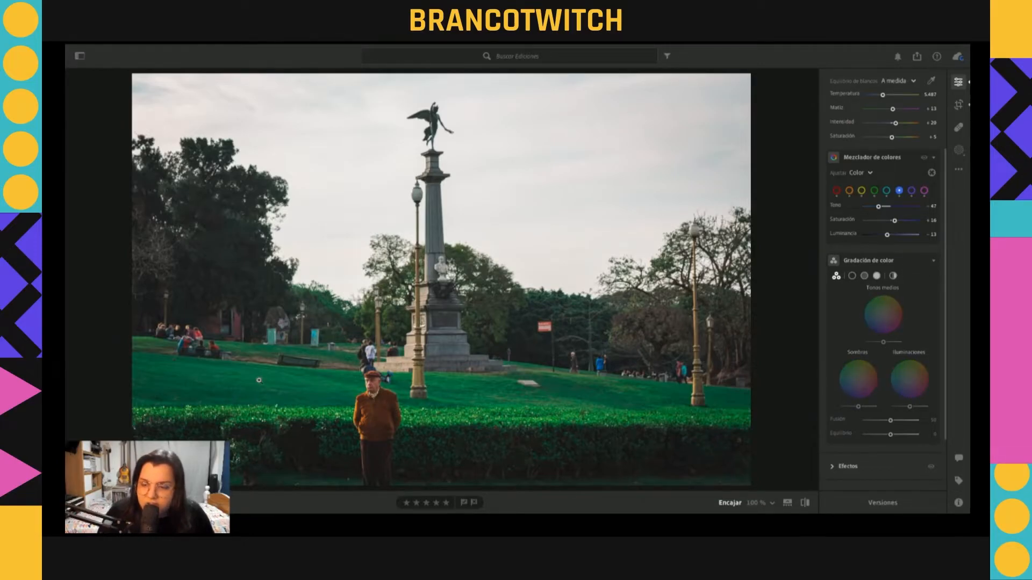
click(934, 262)
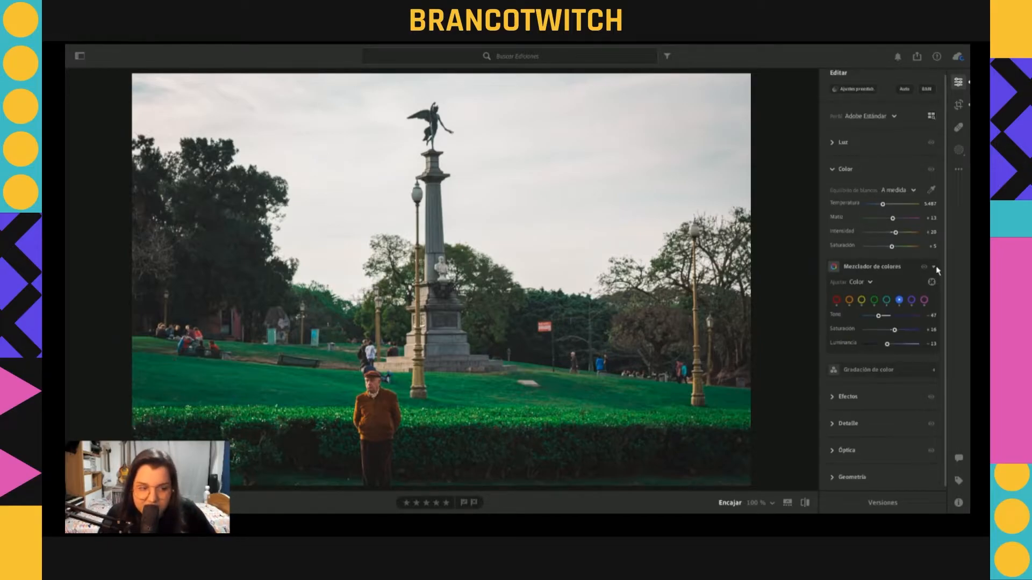
click(933, 267)
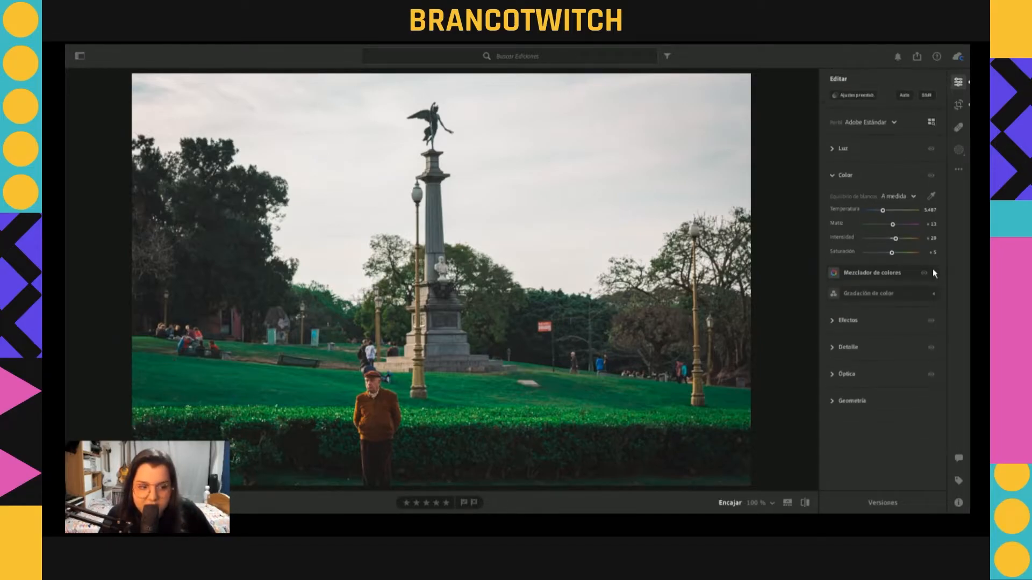
click(833, 177)
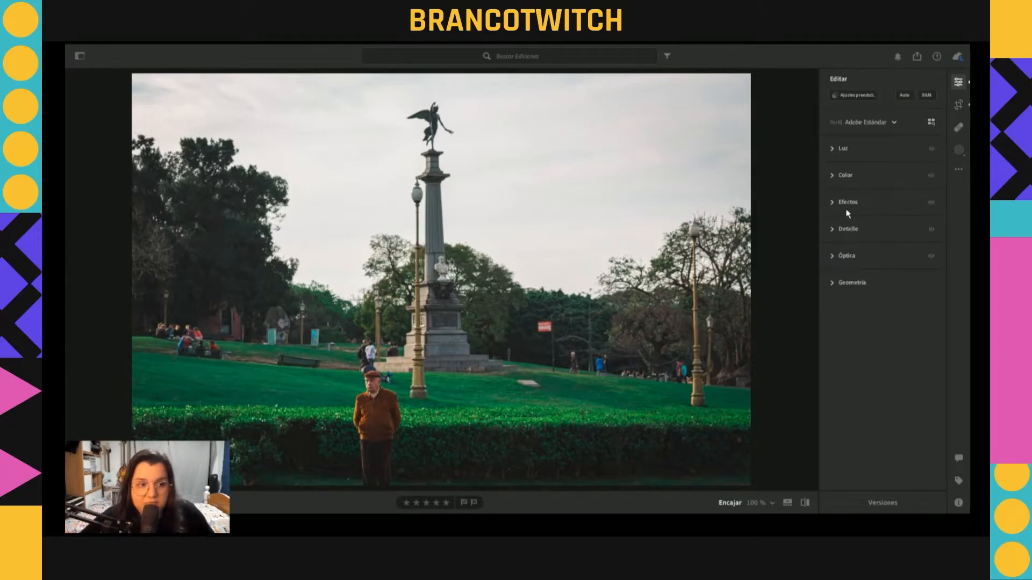
Step: In the effects, test the texture (Textura) at +100 and -100 at 100% zoom and settle it at +19
click(833, 204)
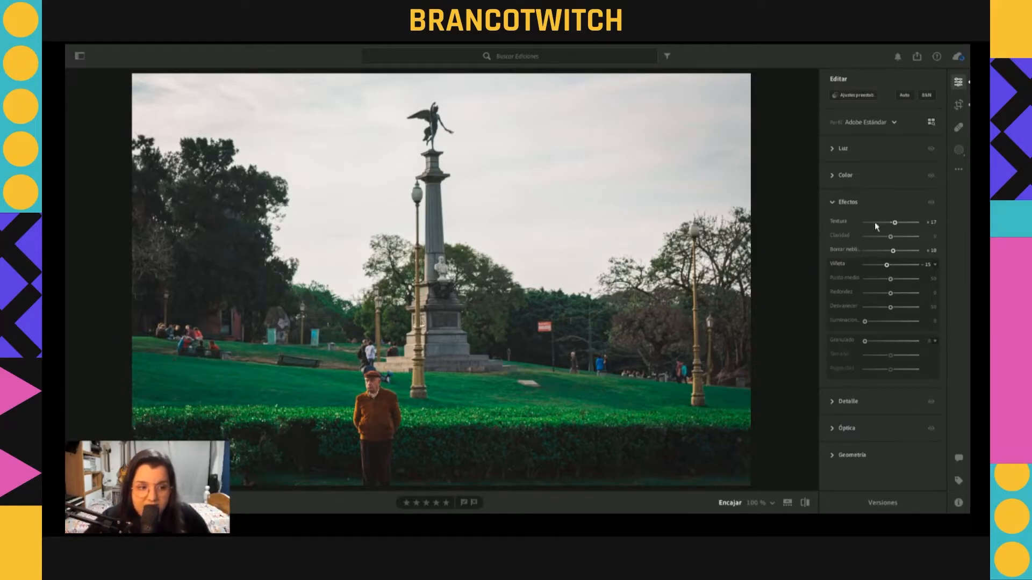
drag(895, 226, 928, 228)
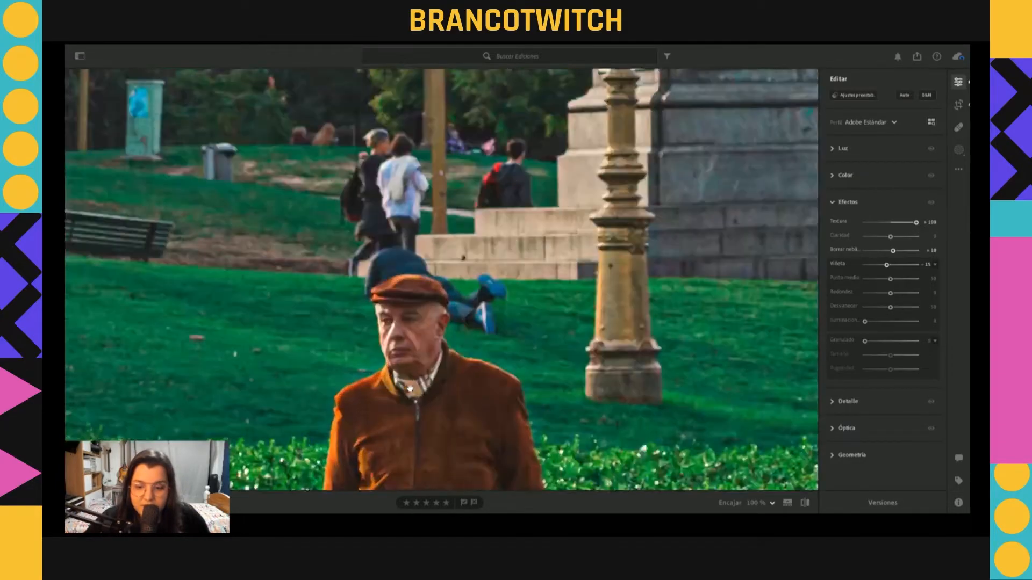
click(375, 385)
drag(422, 359, 394, 373)
drag(709, 294, 565, 361)
drag(917, 222, 859, 235)
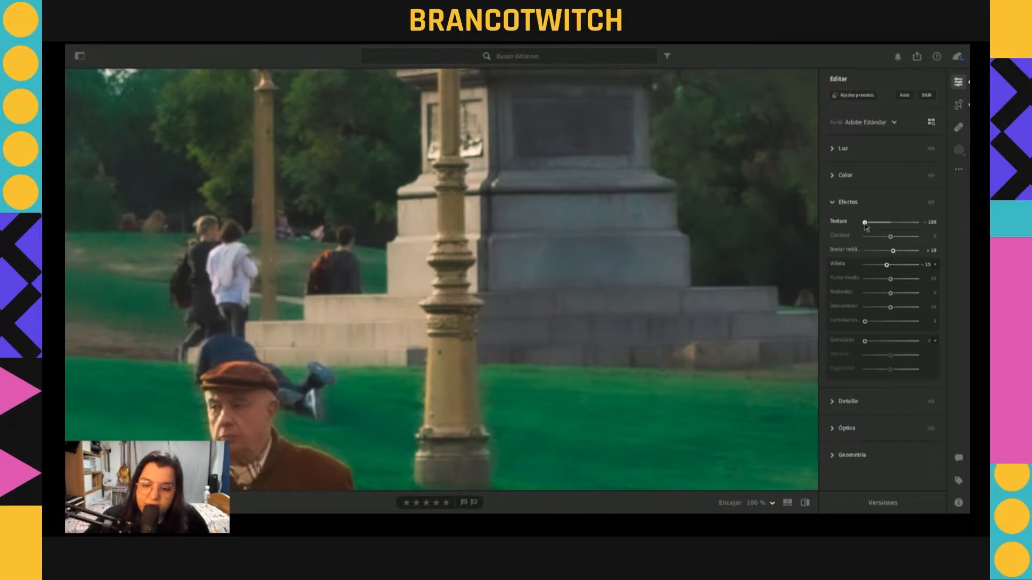
drag(866, 226, 897, 227)
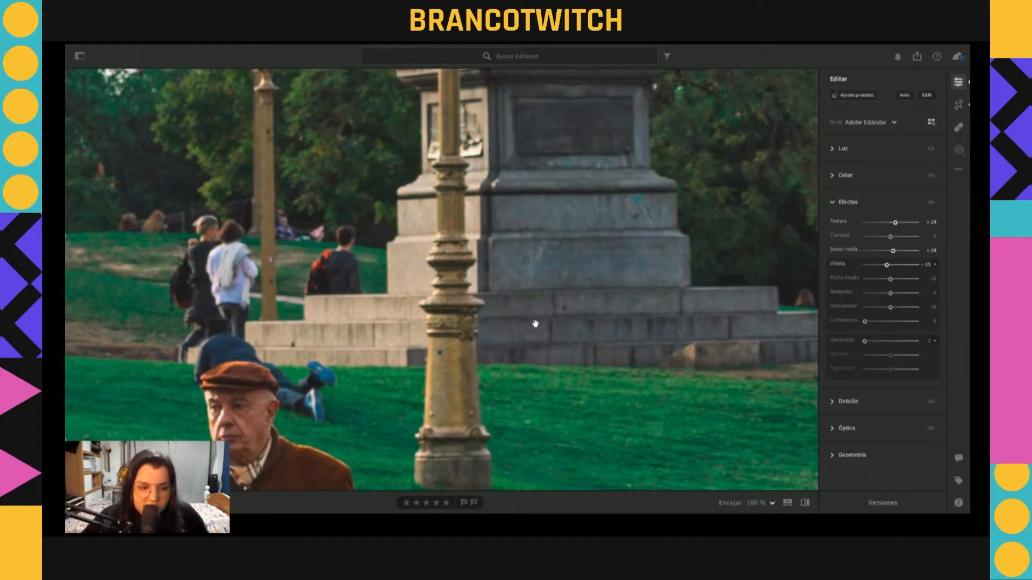
click(528, 308)
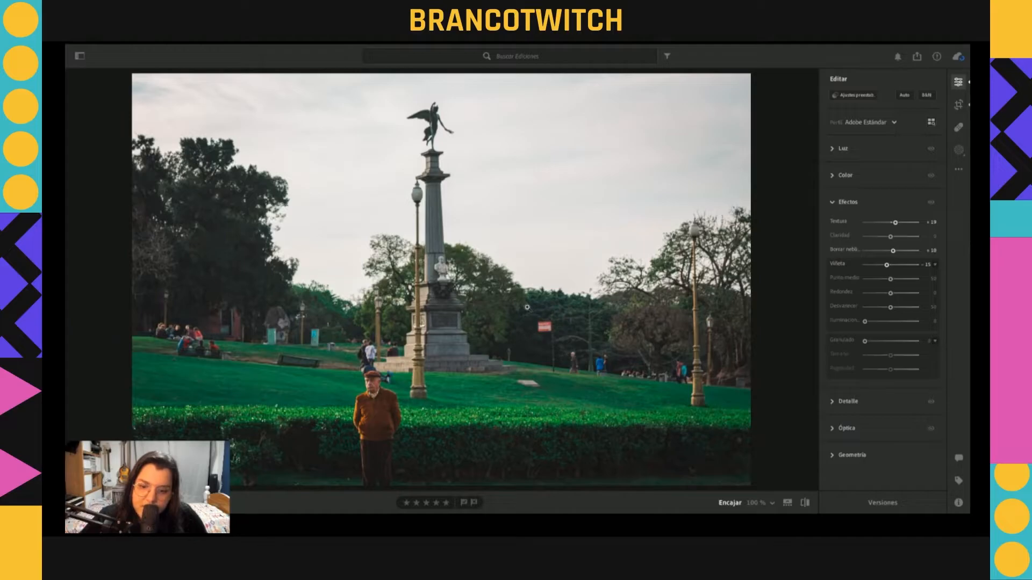
Step: Try the texture at +100 on the zoomed-in man and monument base, and undo it
click(387, 368)
drag(894, 223, 939, 228)
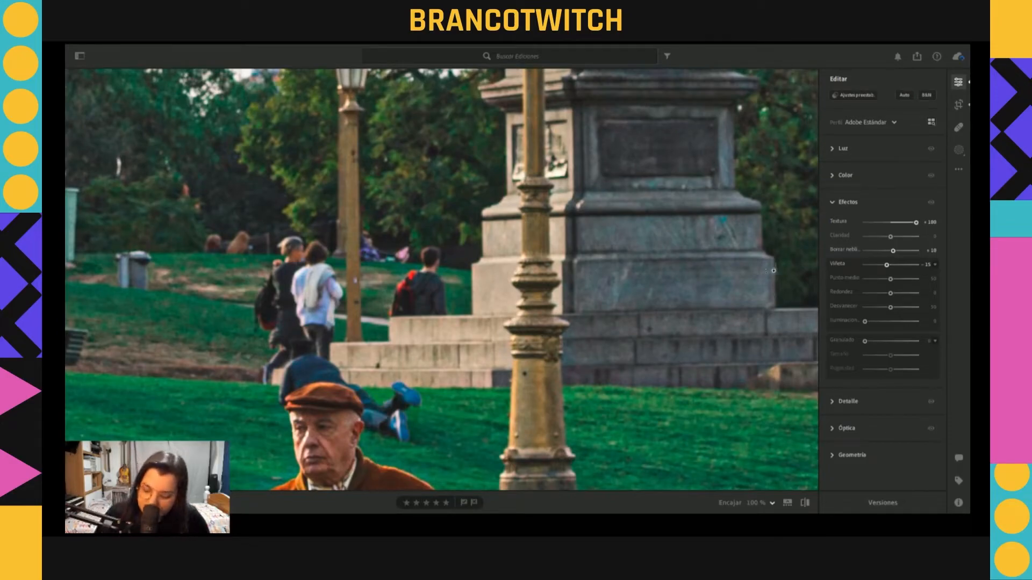
key(ctrl+z)
click(540, 288)
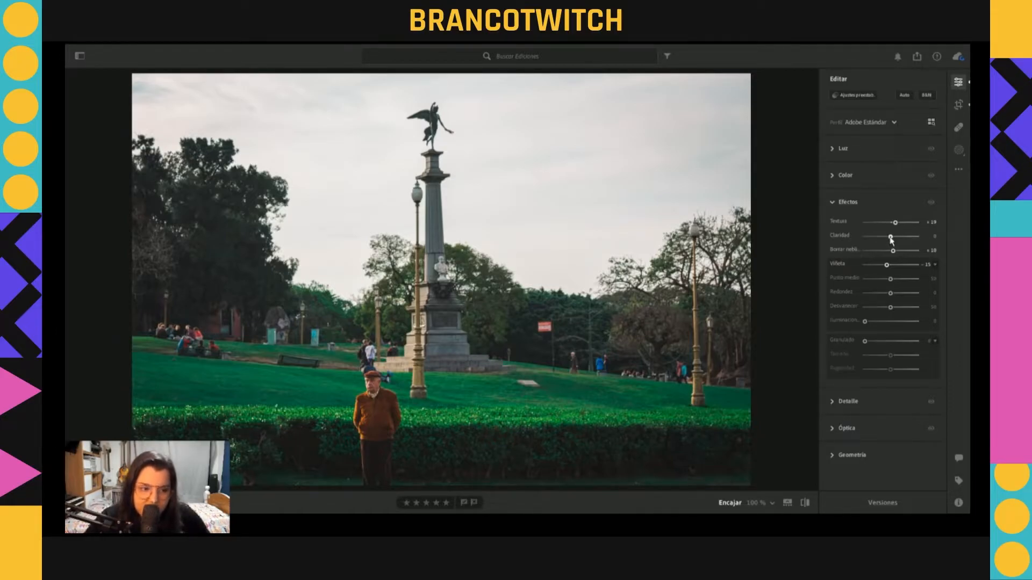
Step: Try the clarity (Claridad) at +100, undo it, and inspect the monument base at 100% zoom
drag(891, 238, 937, 243)
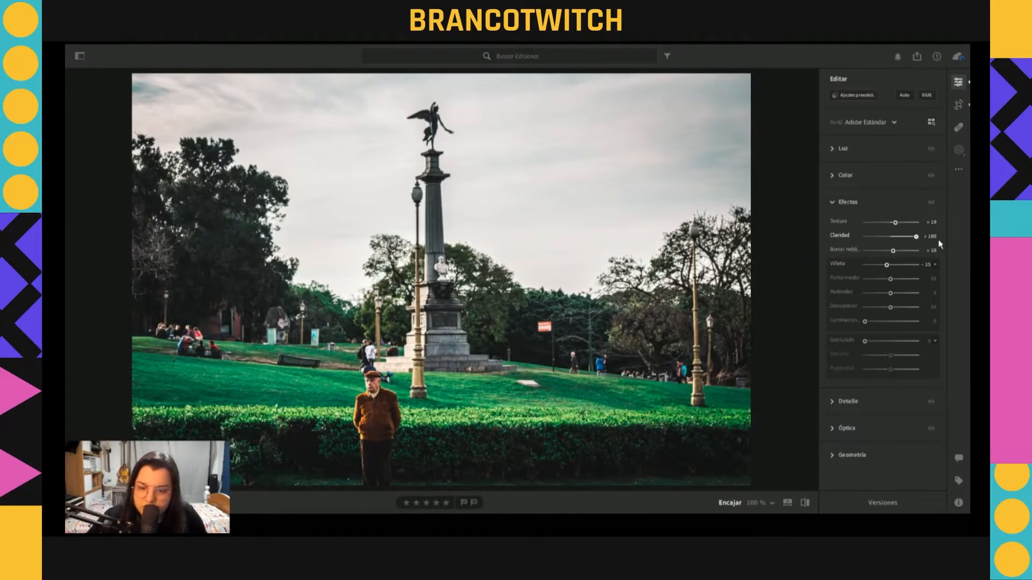
key(ctrl+z)
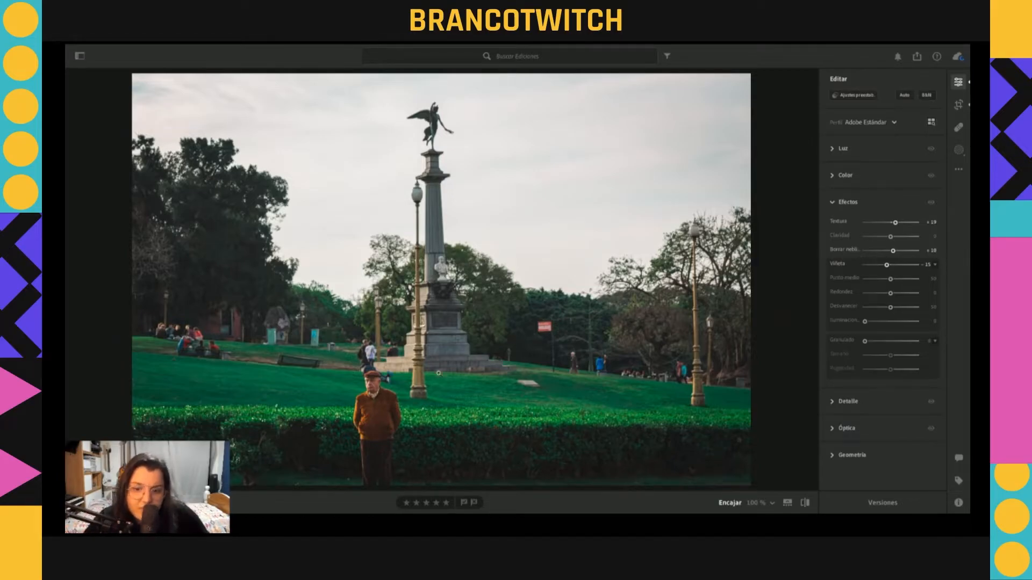
click(422, 354)
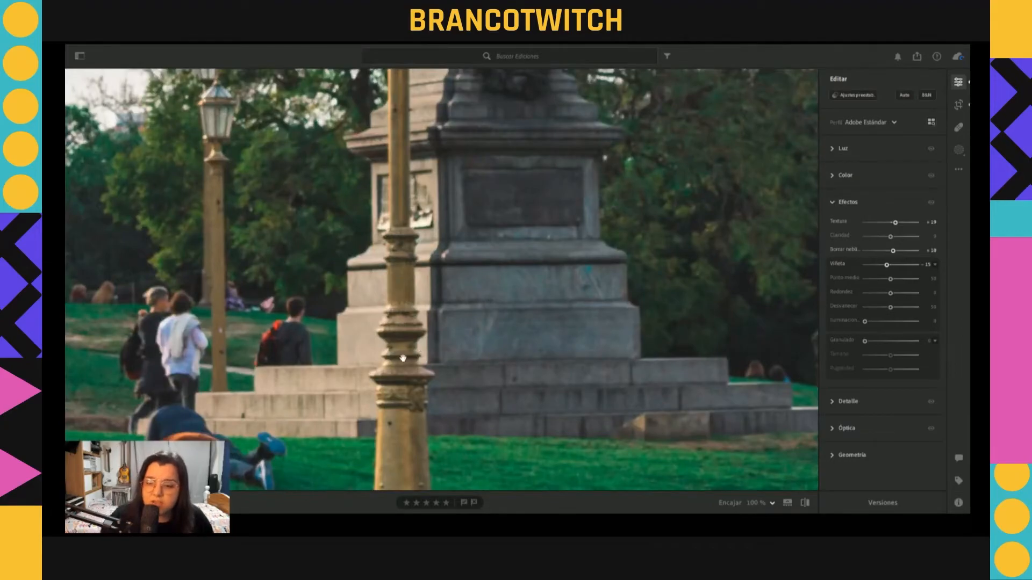
scroll(399, 340, down, 5)
click(393, 312)
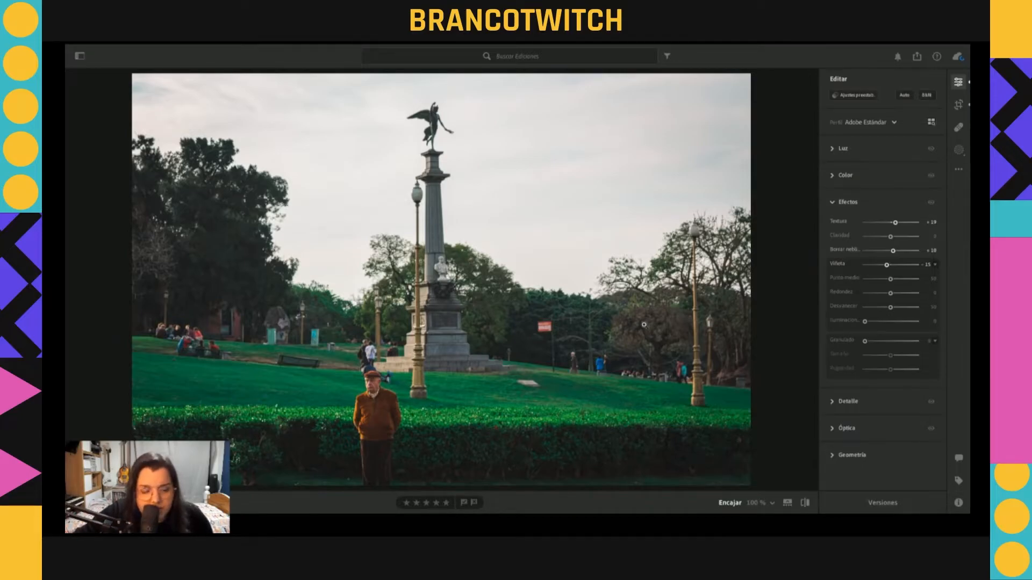
Step: Test the dehaze effect (Borrar neblina) at -85 and settle it at -10
drag(893, 251, 869, 251)
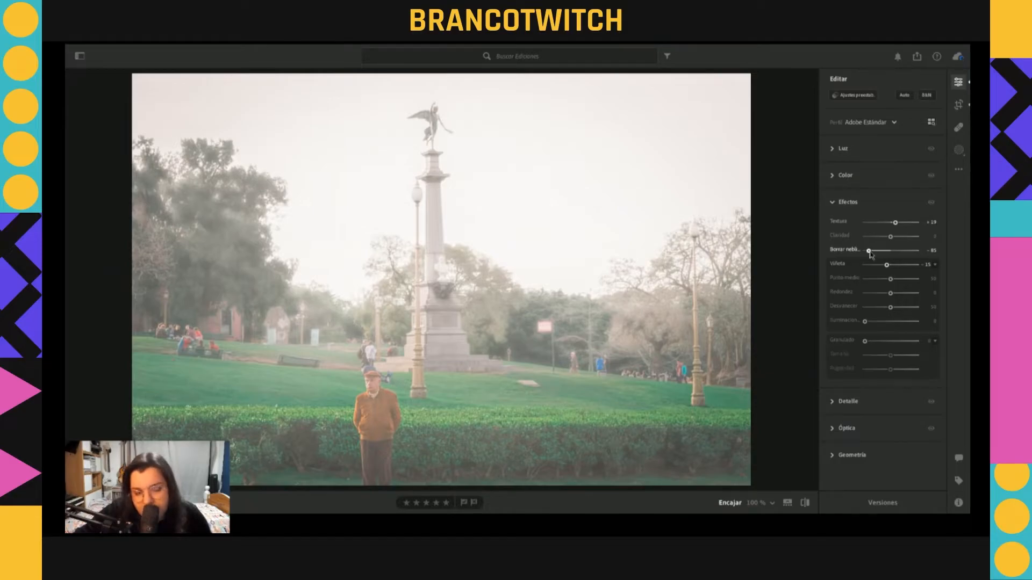
drag(872, 255, 891, 269)
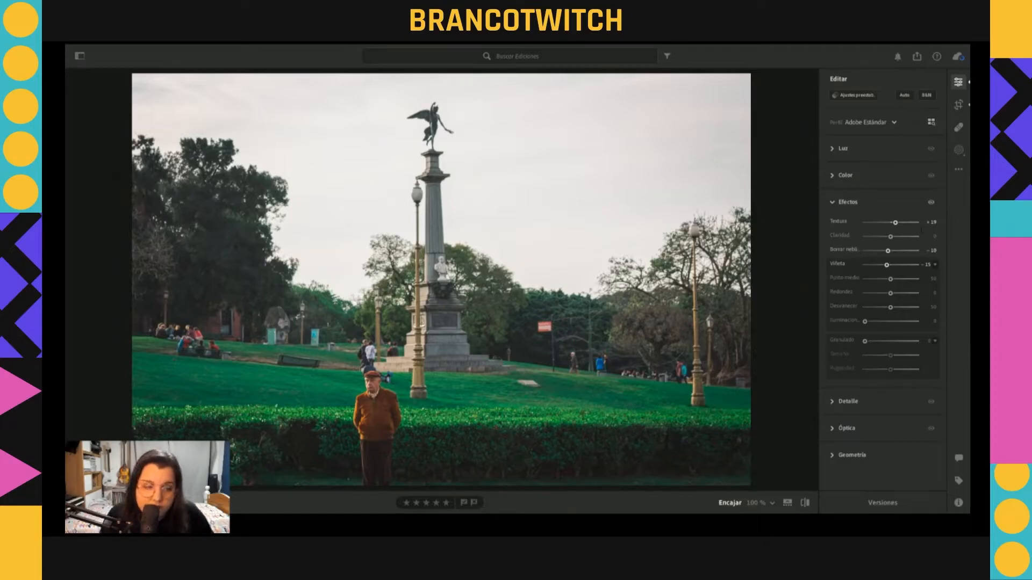
Step: Set the vignette (Viñeta) to -68 and, after testing its feather (Desvanecer) at 0, set the feather to 100
mouse_move(887, 267)
mouse_down()
mouse_move(860, 282)
mouse_move(875, 280)
mouse_up()
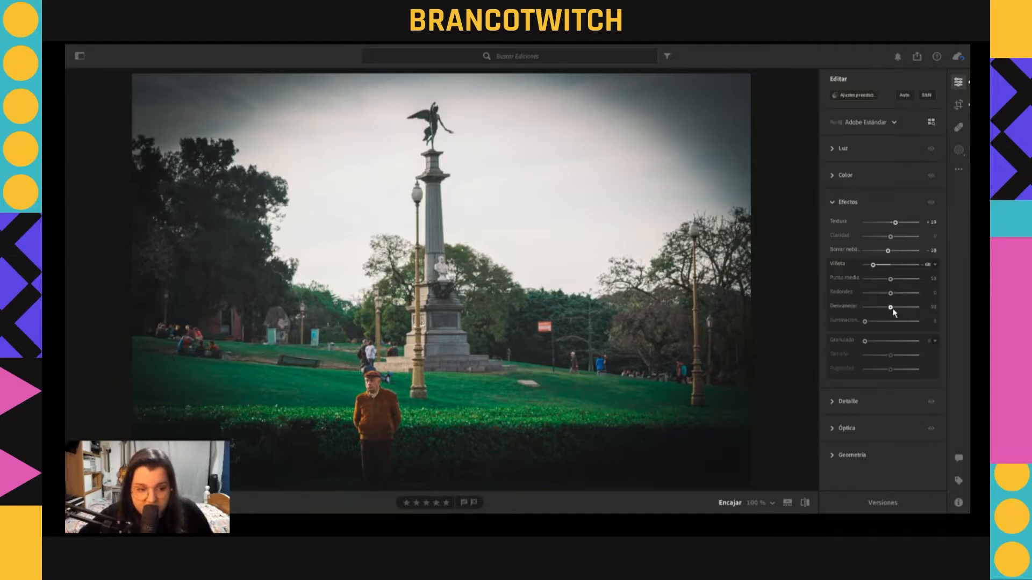
drag(891, 308, 862, 316)
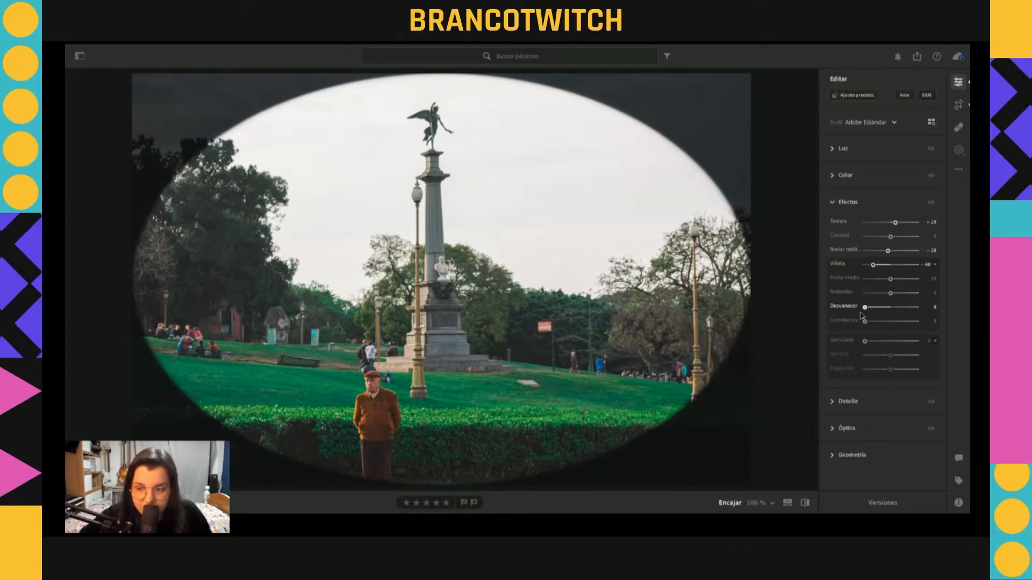
drag(865, 307, 934, 332)
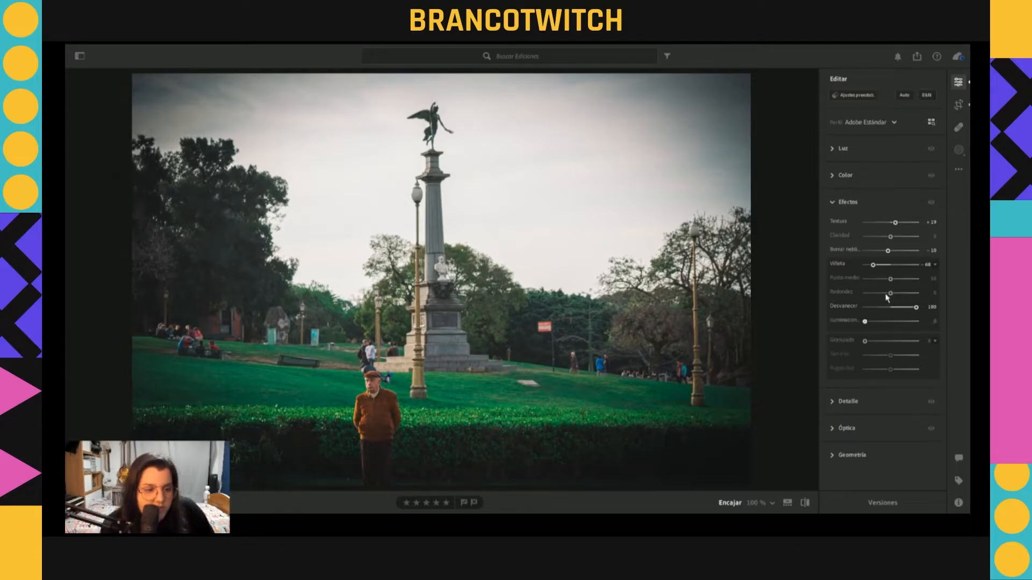
Step: Settle the vignette (Viñeta) at -25 and compare the edited photo with its original
drag(874, 264, 887, 291)
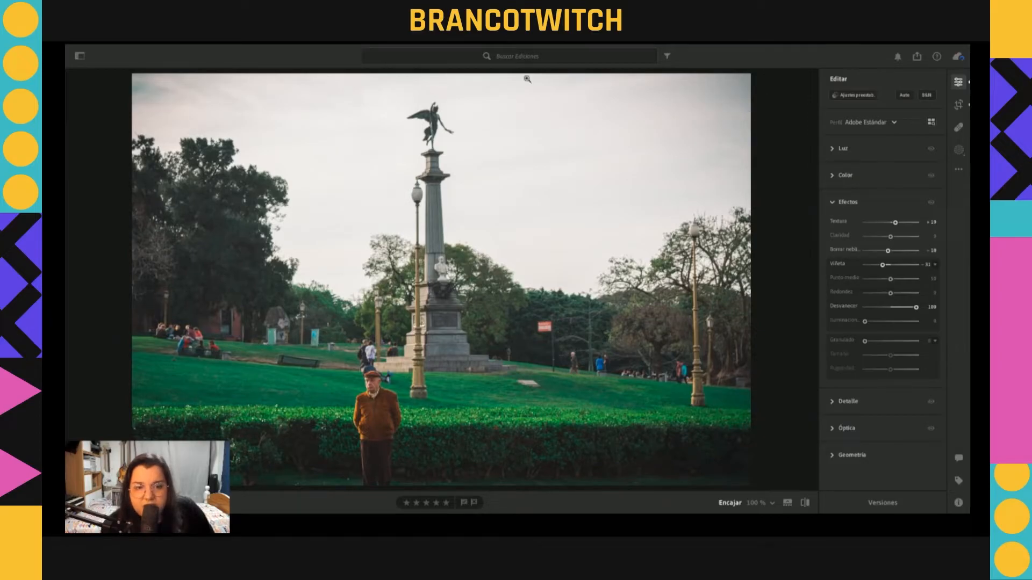
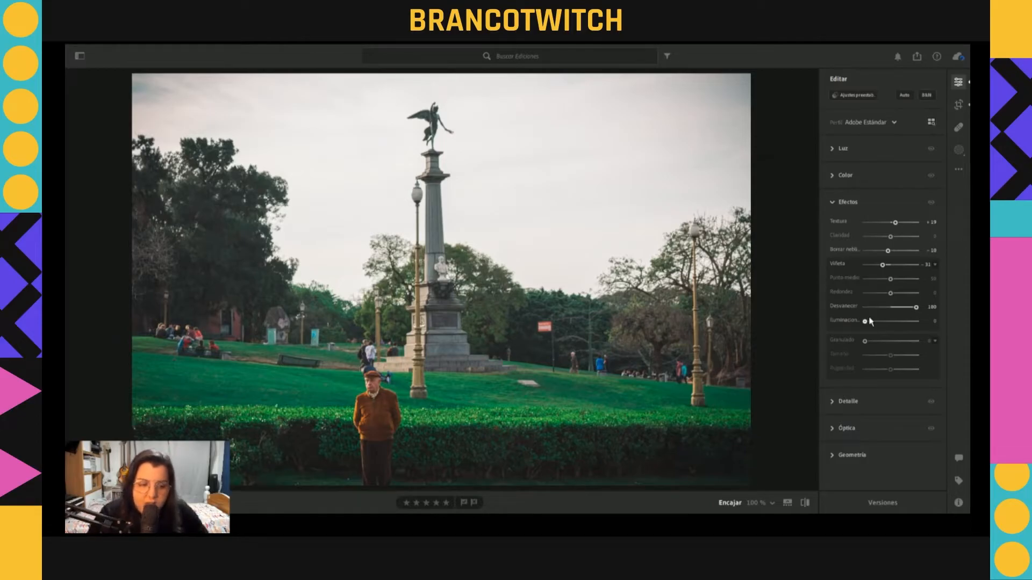
drag(882, 265, 884, 272)
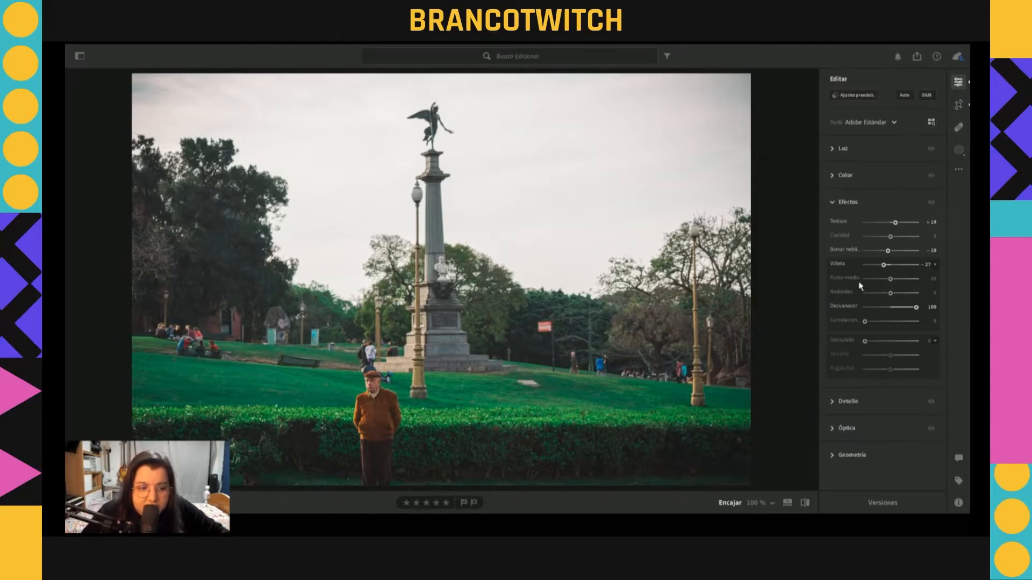
drag(887, 269, 888, 270)
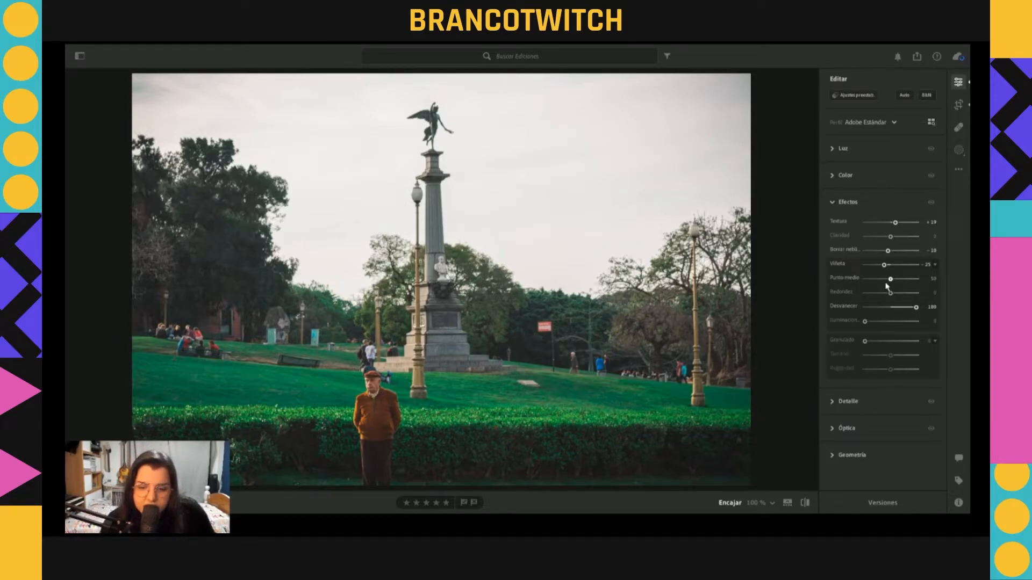
click(805, 503)
click(805, 502)
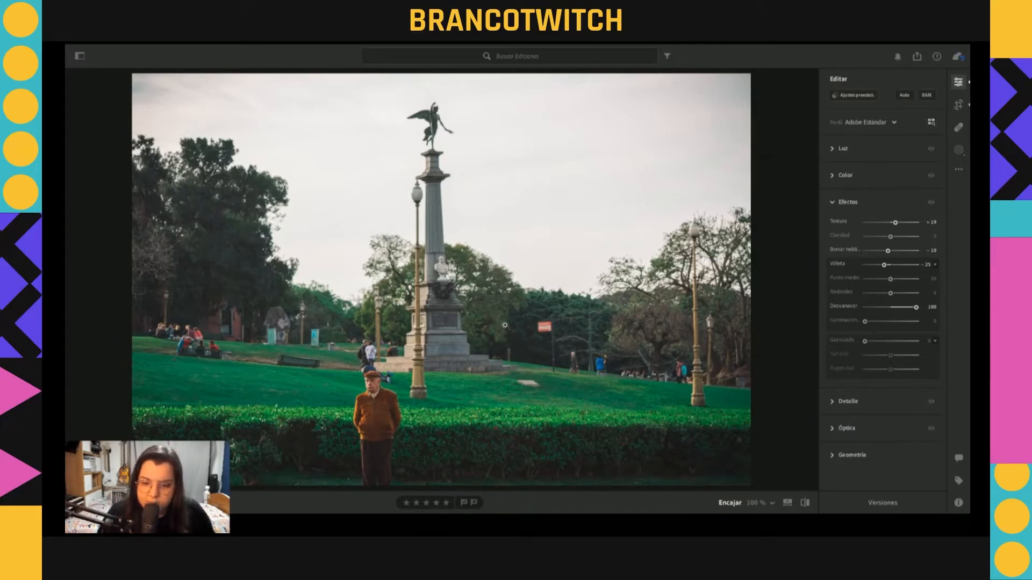
click(935, 266)
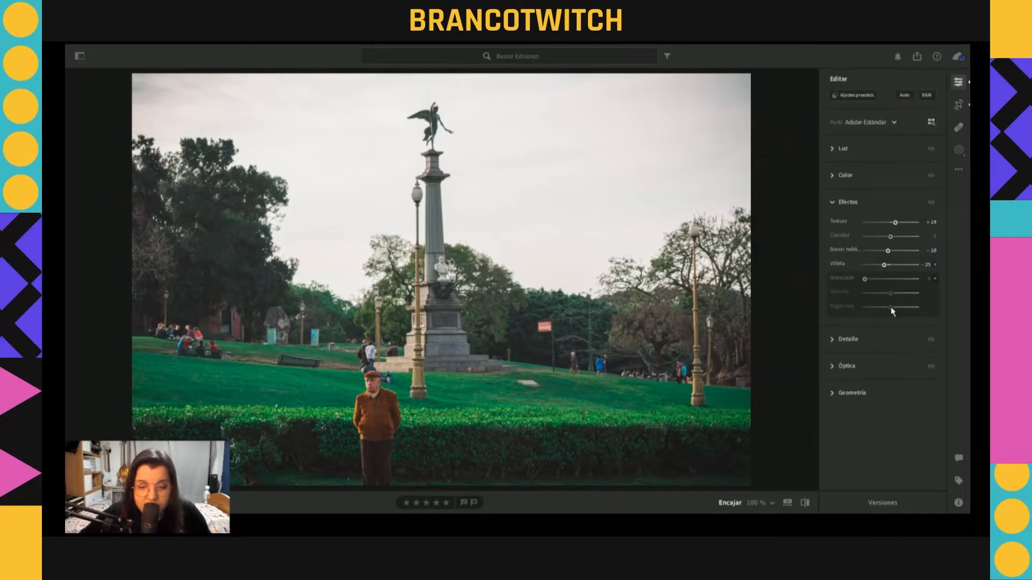
Step: Add grain (Granulado) at 3 with its size (Tamaño) at 21, checking it on the man at 100% zoom
click(385, 376)
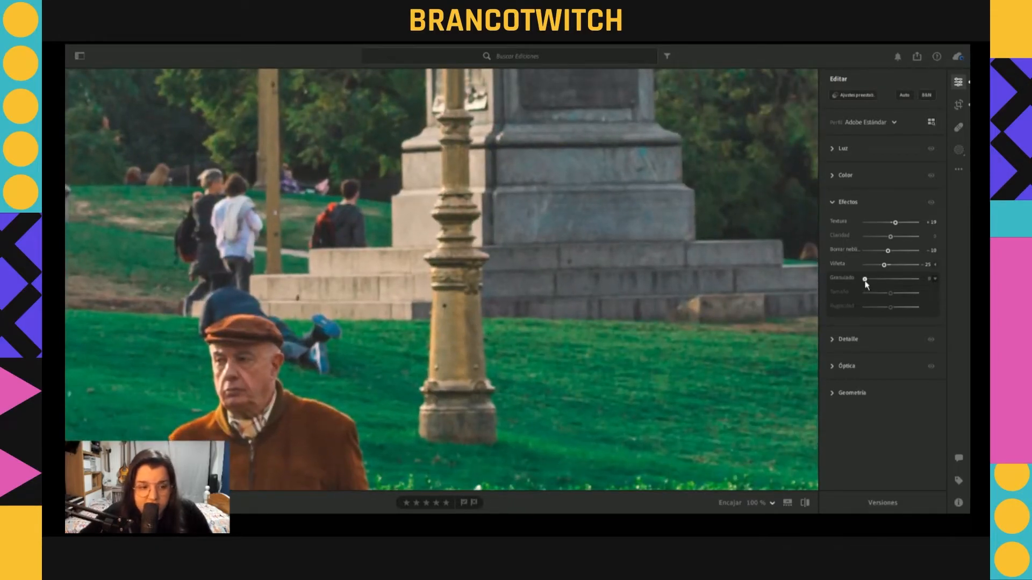
mouse_move(866, 281)
mouse_down()
mouse_move(896, 282)
mouse_move(878, 284)
mouse_move(886, 297)
mouse_move(942, 299)
mouse_move(857, 300)
mouse_move(878, 299)
mouse_move(871, 280)
mouse_move(866, 291)
mouse_up()
click(539, 289)
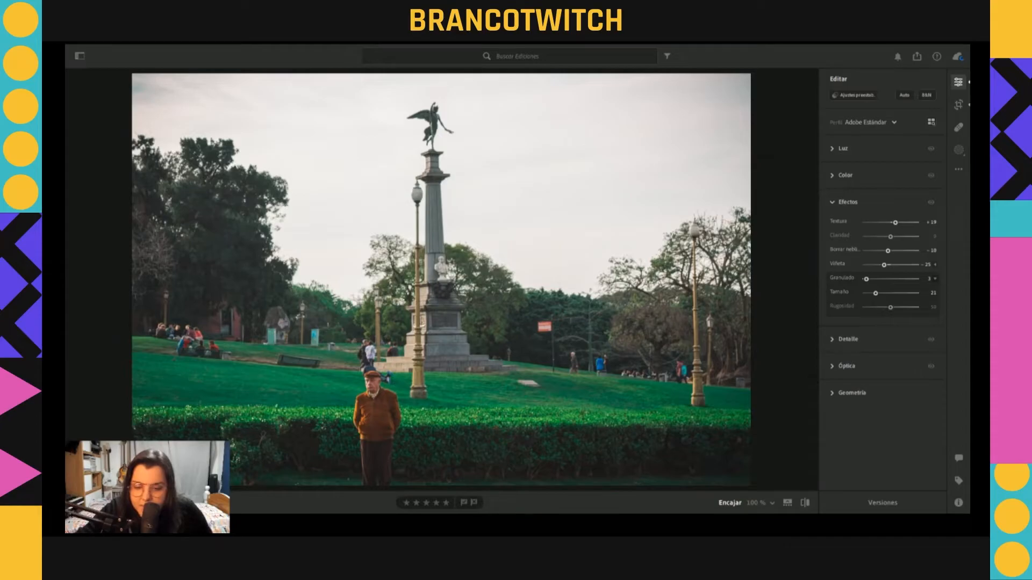
click(833, 202)
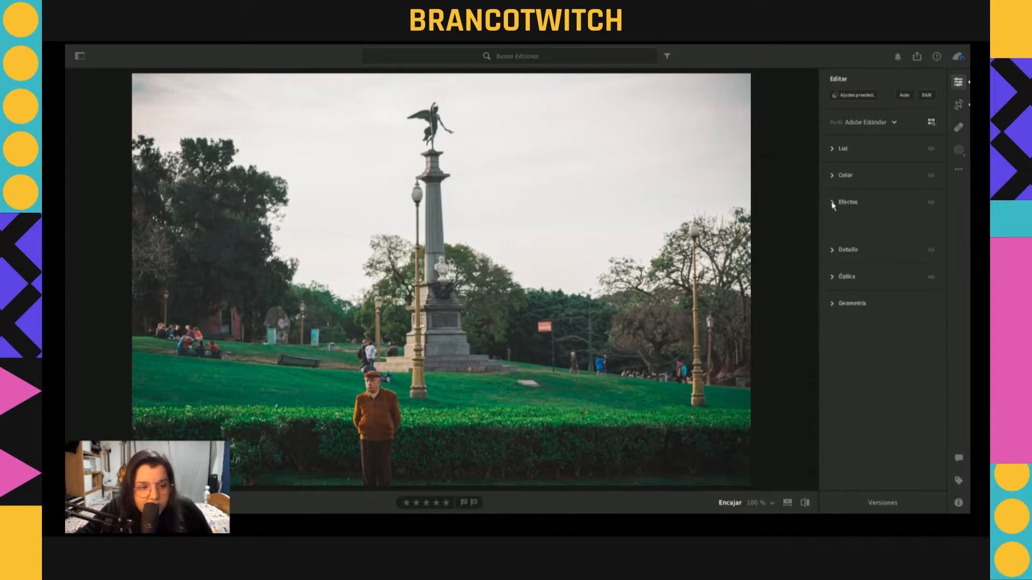
Step: Set the sharpening (Enfoque) in the detail settings to 42, checking the man and hedge at 100% zoom
click(833, 230)
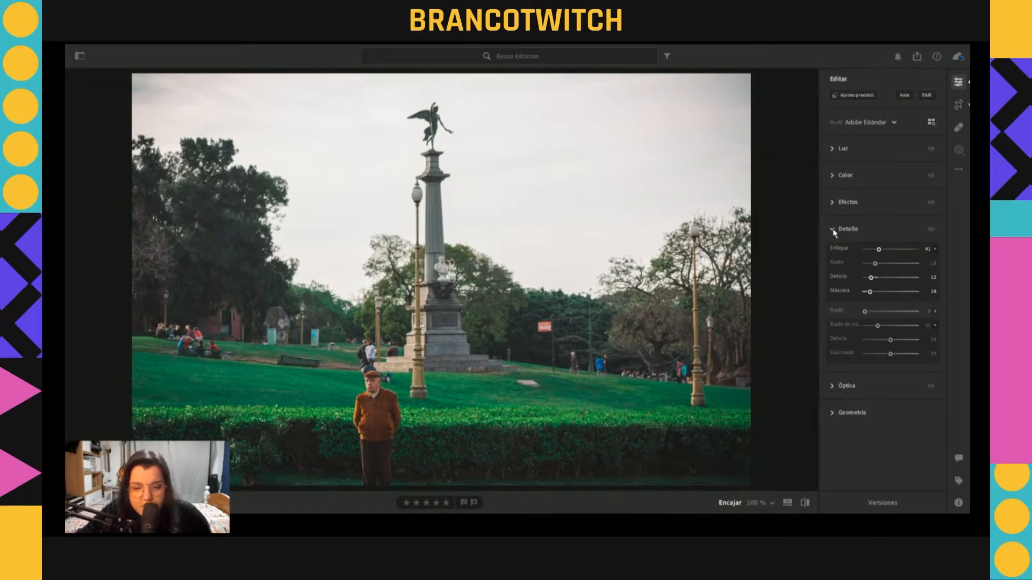
click(377, 437)
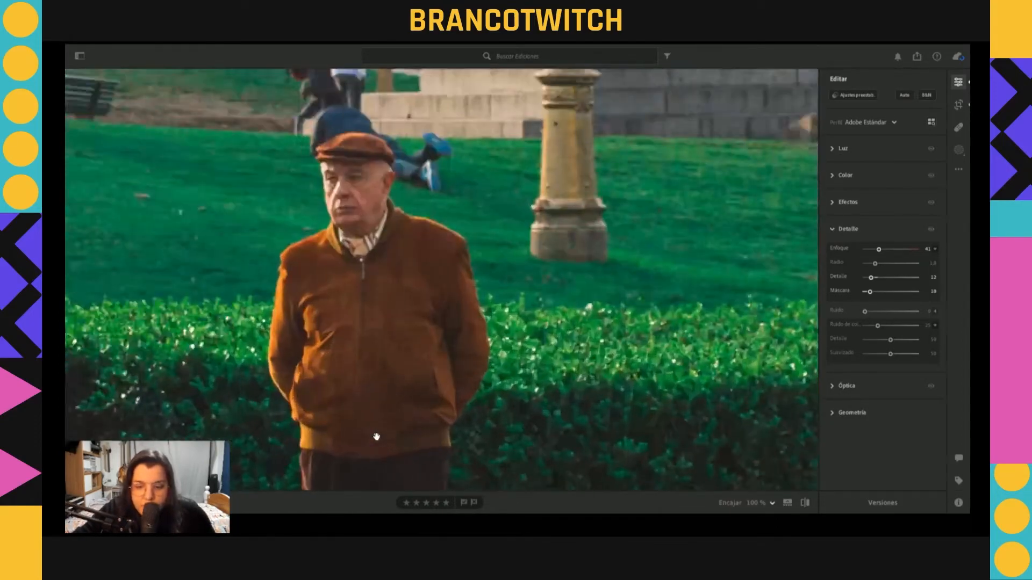
drag(880, 249, 879, 272)
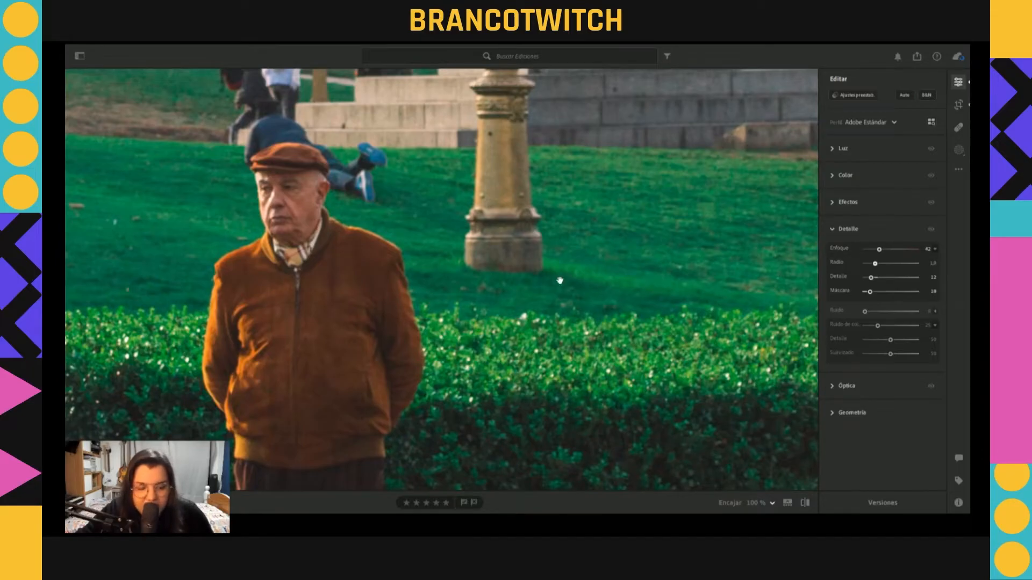
click(436, 307)
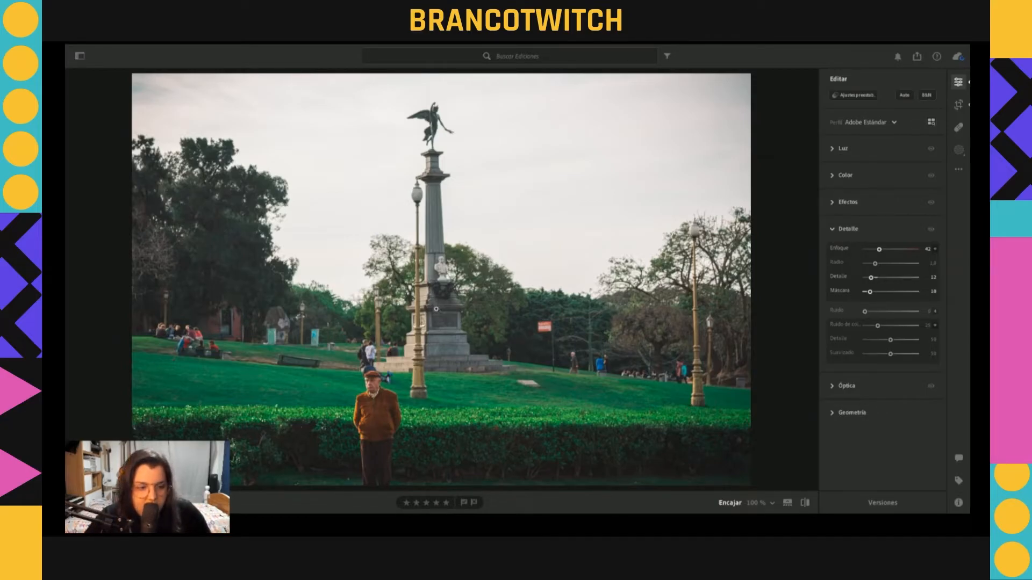
click(935, 249)
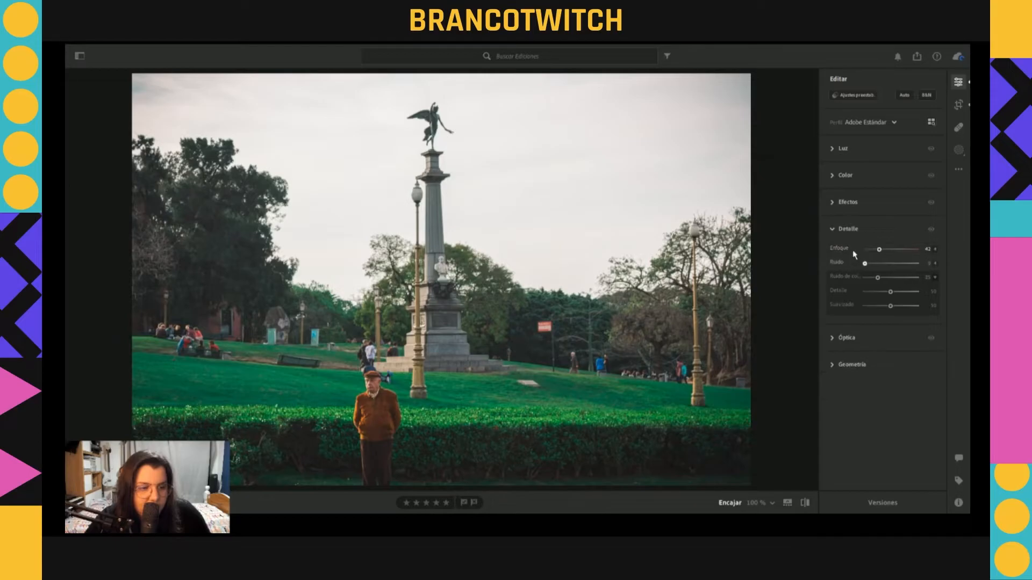
click(935, 249)
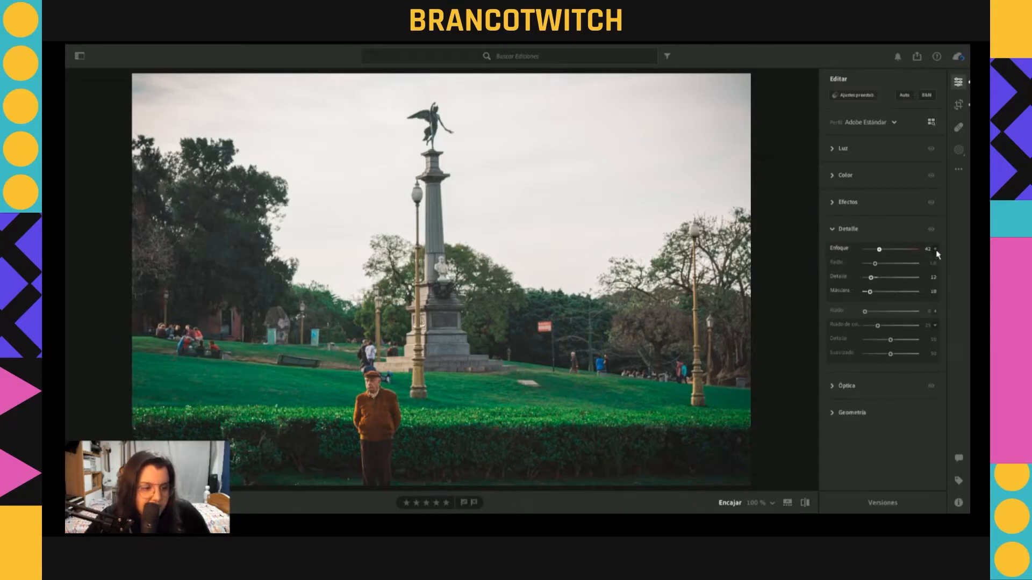
click(936, 249)
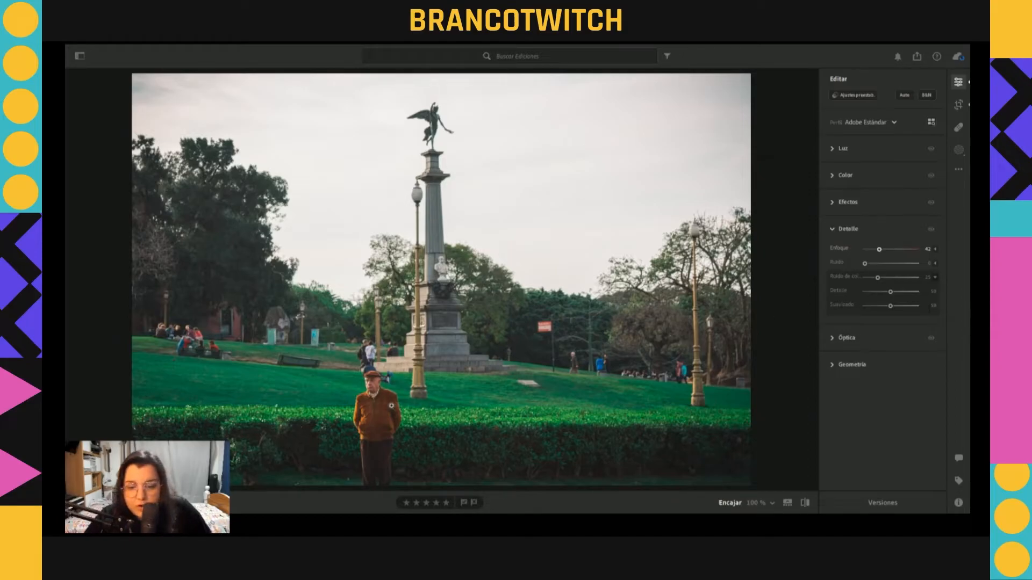
Step: Test the noise reduction (Ruido) at 100 on the zoomed-in man and hedge, and return it to 0
click(390, 404)
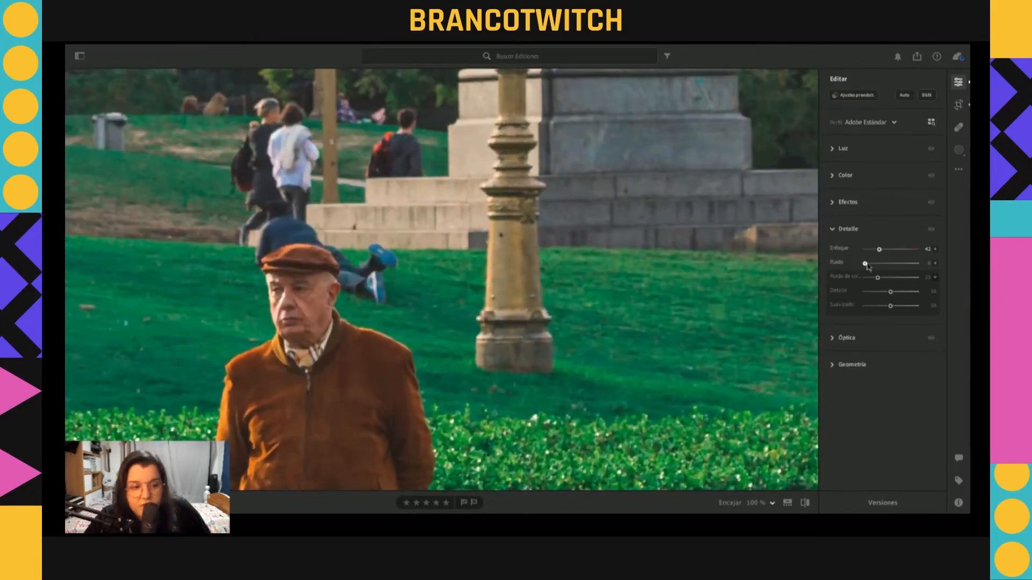
drag(876, 263, 851, 269)
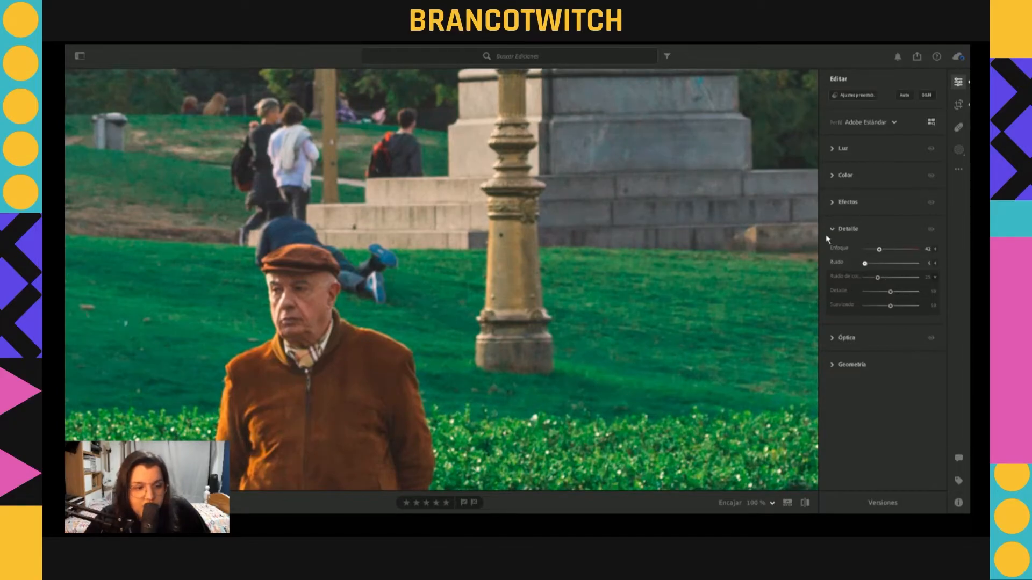
drag(446, 349, 385, 280)
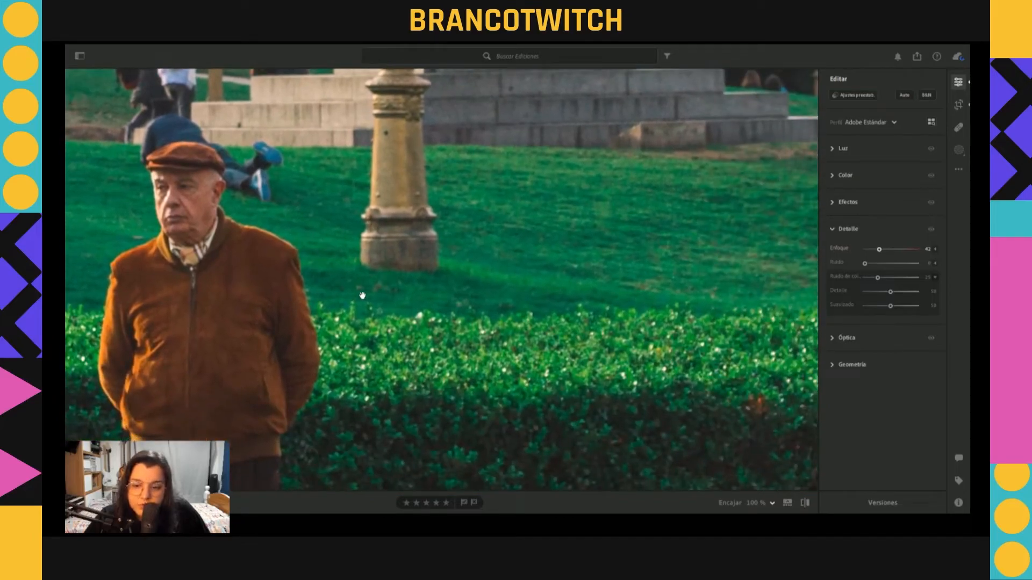
drag(866, 264, 917, 264)
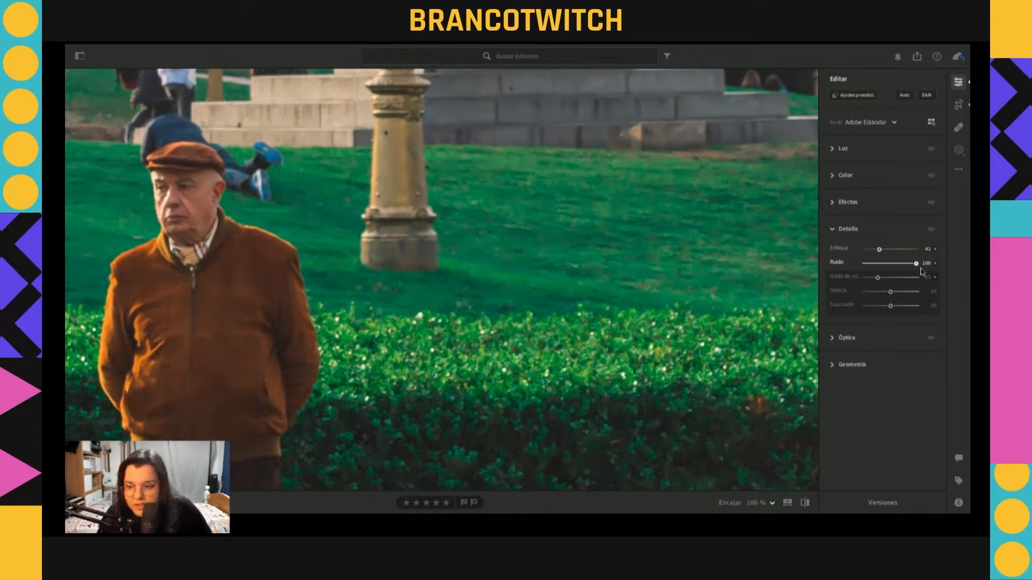
drag(922, 272, 865, 273)
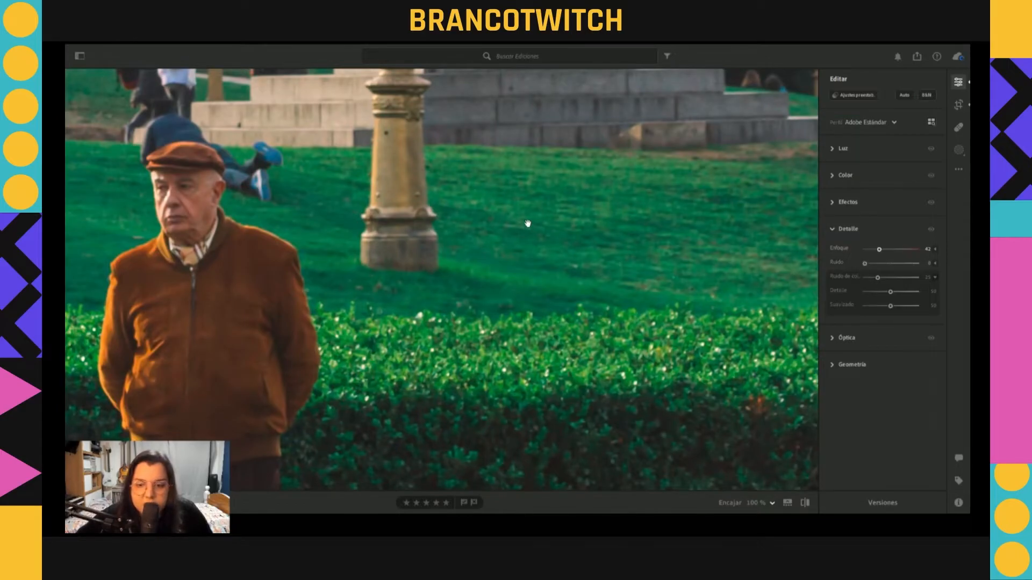
click(464, 226)
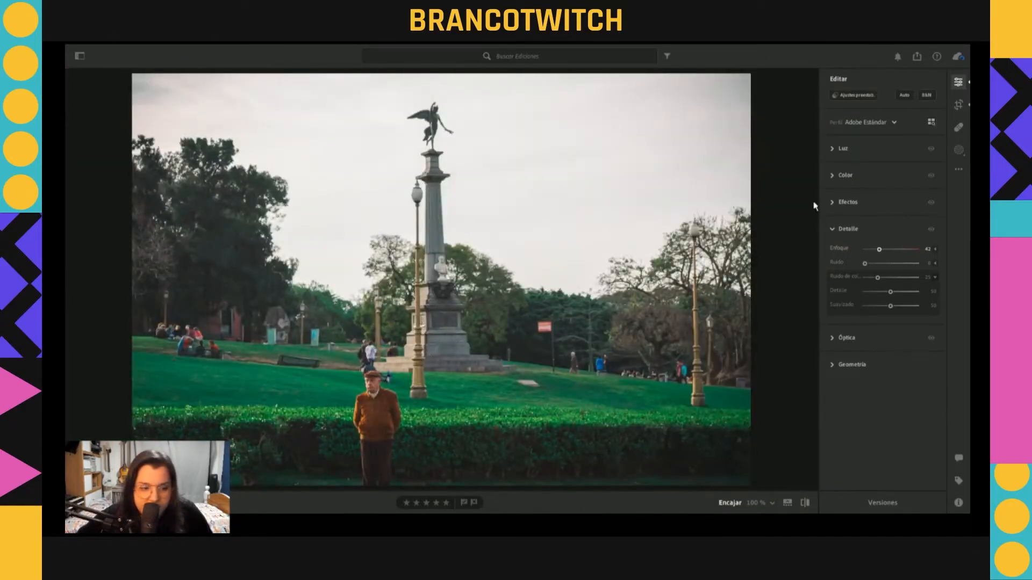
click(833, 229)
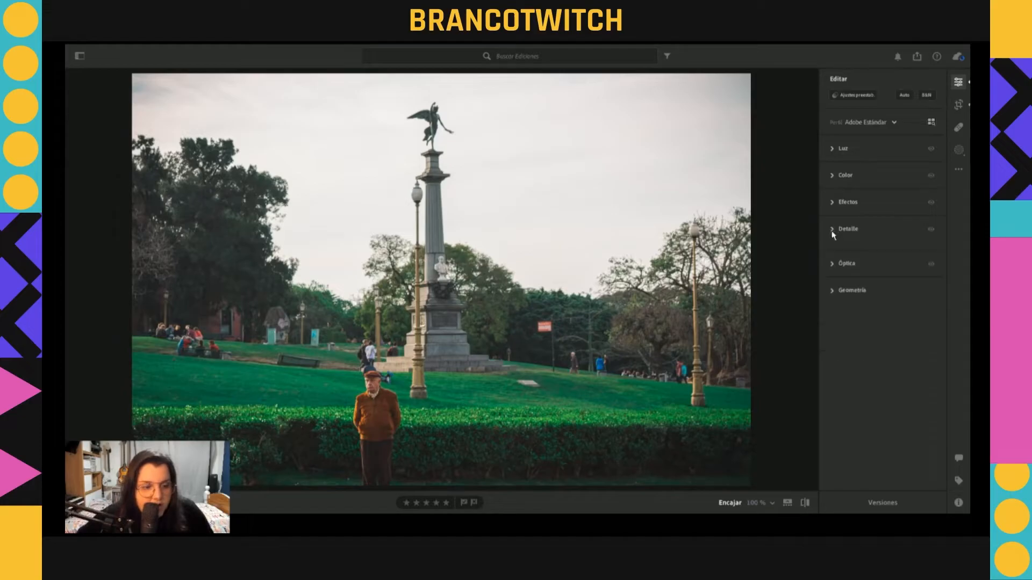
Step: Enable the lens corrections (Activar correcciones de lente), toggling them to compare, and check the defringe options (Eliminar halos)
click(834, 257)
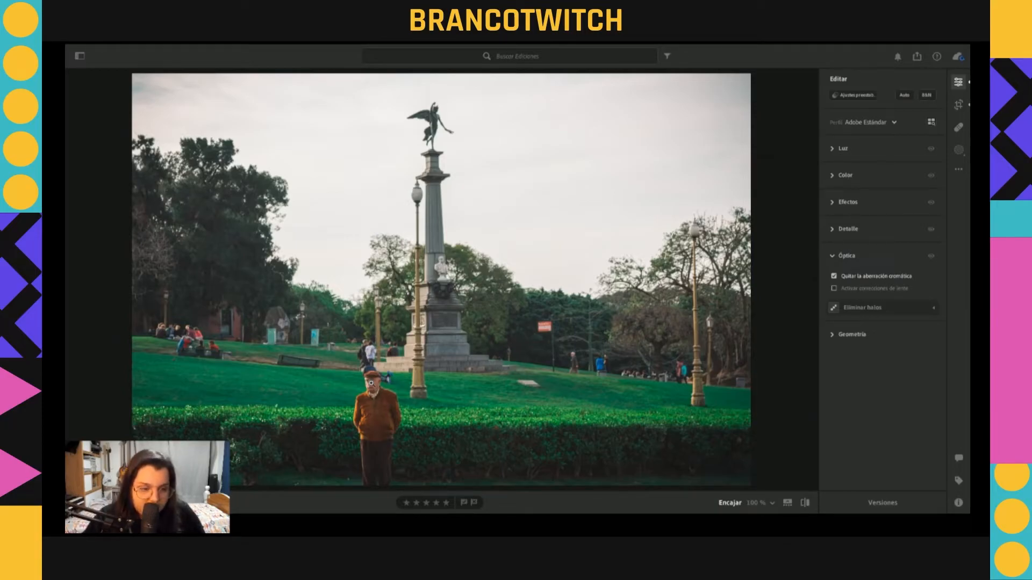
click(834, 288)
click(834, 288)
click(834, 288)
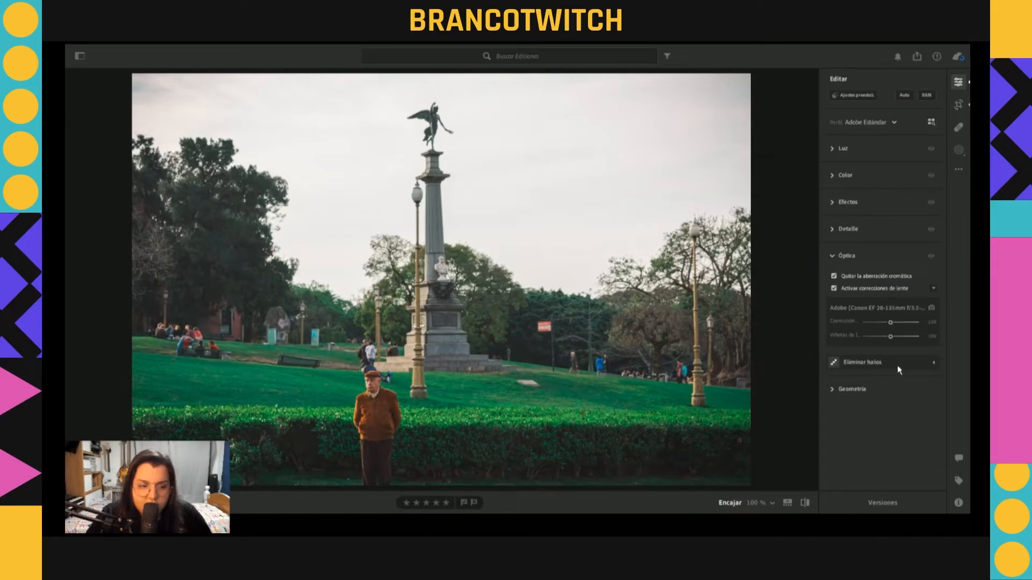
click(933, 364)
click(934, 365)
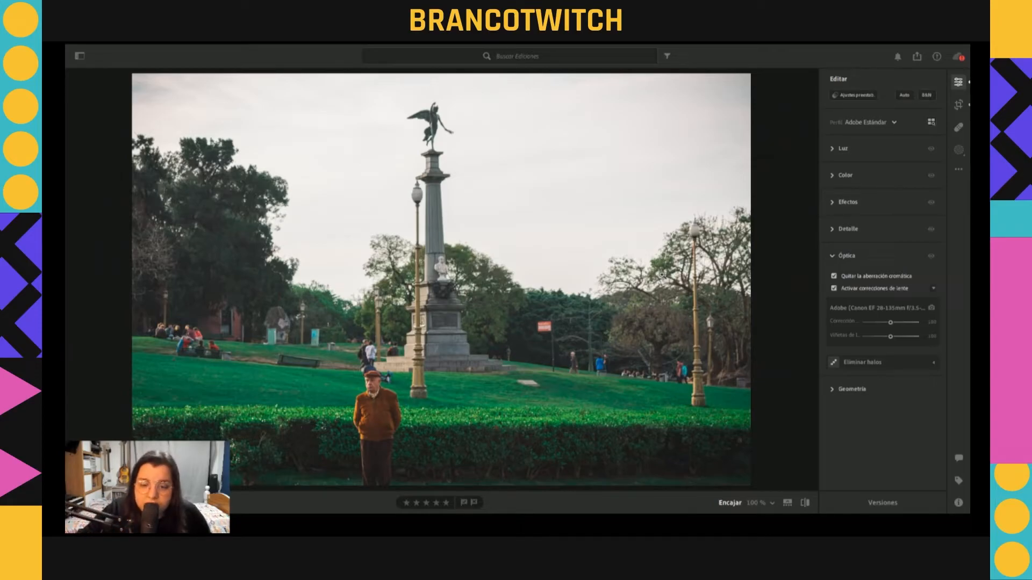
Step: Compare the edited monument photo with the vertical version of the scene, and return to the Ediciones album grid
key(Right)
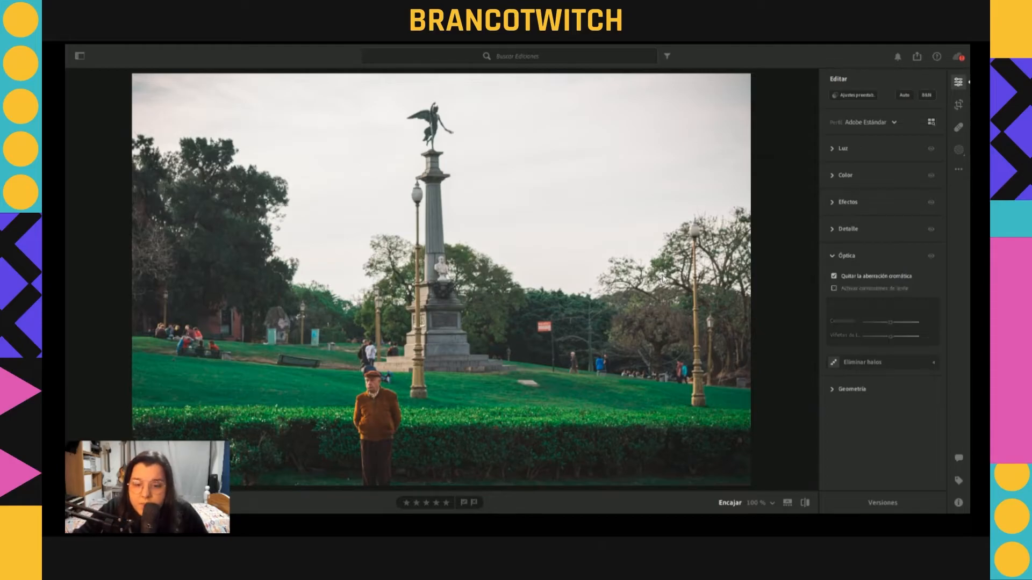
key(Left)
key(Right)
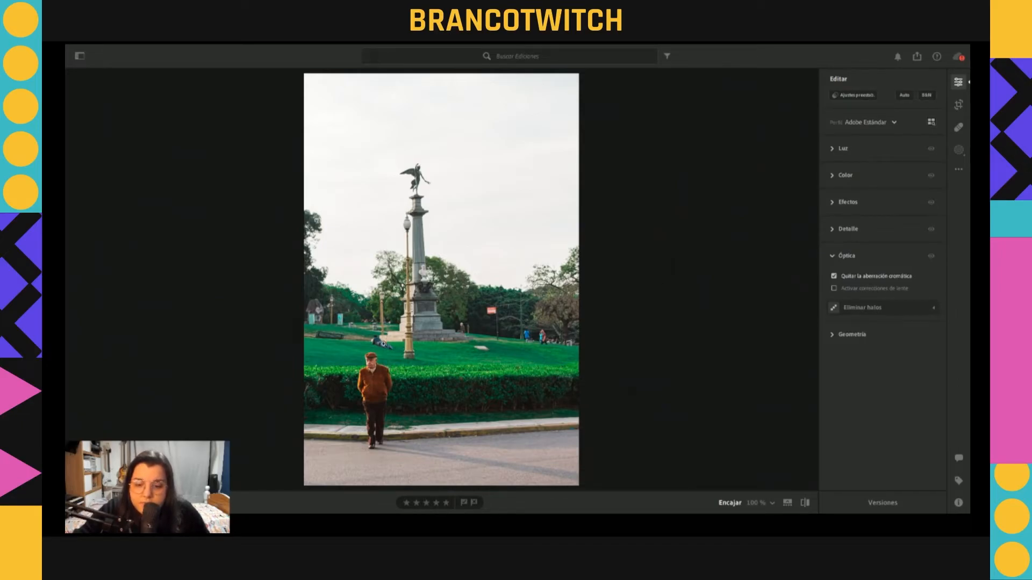
click(383, 344)
click(370, 402)
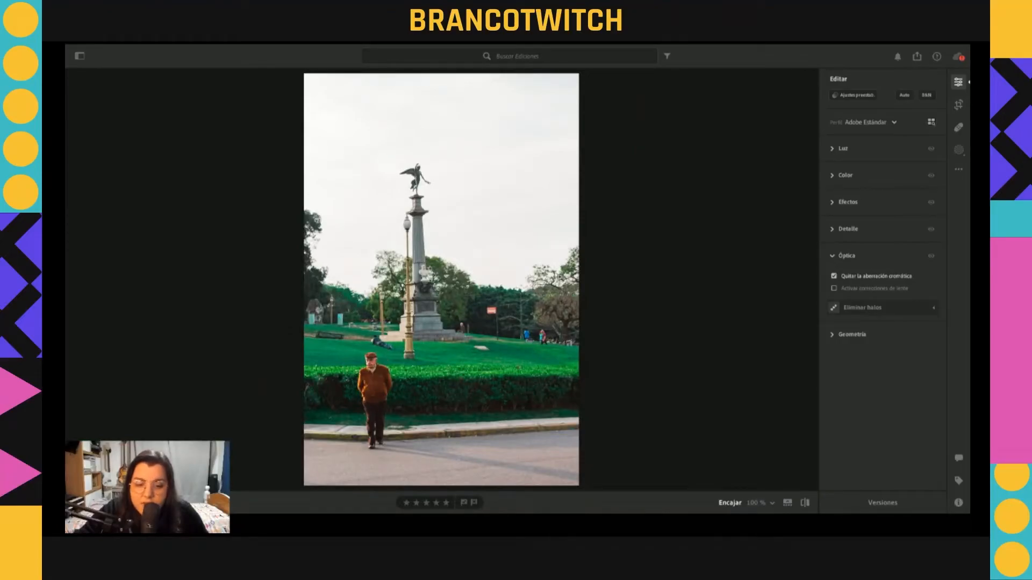
key(Left)
key(Right)
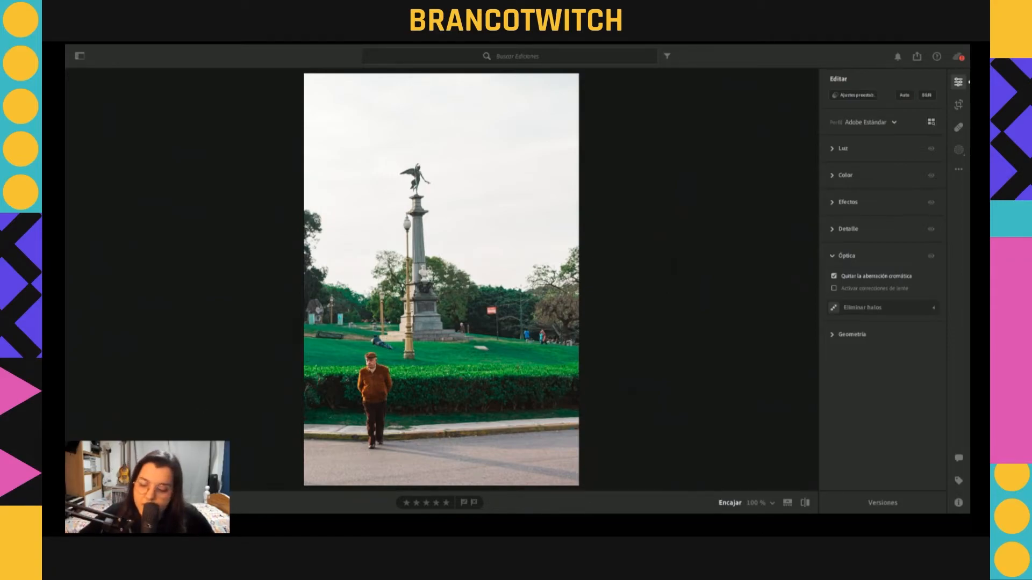
key(g)
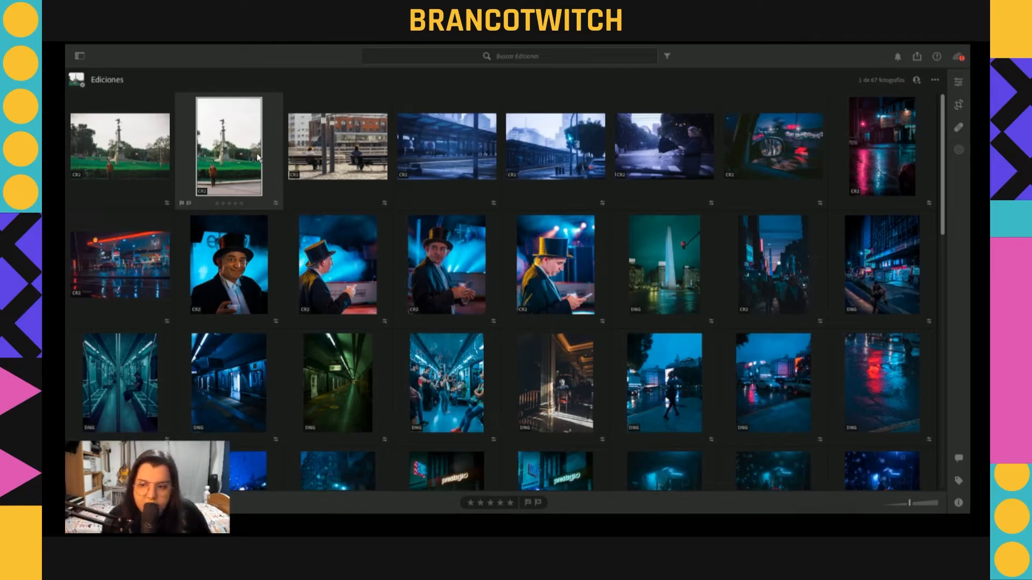
Step: Open the photo of two people on benches, inspect the boots at 100% zoom, and show its editing settings
double_click(328, 157)
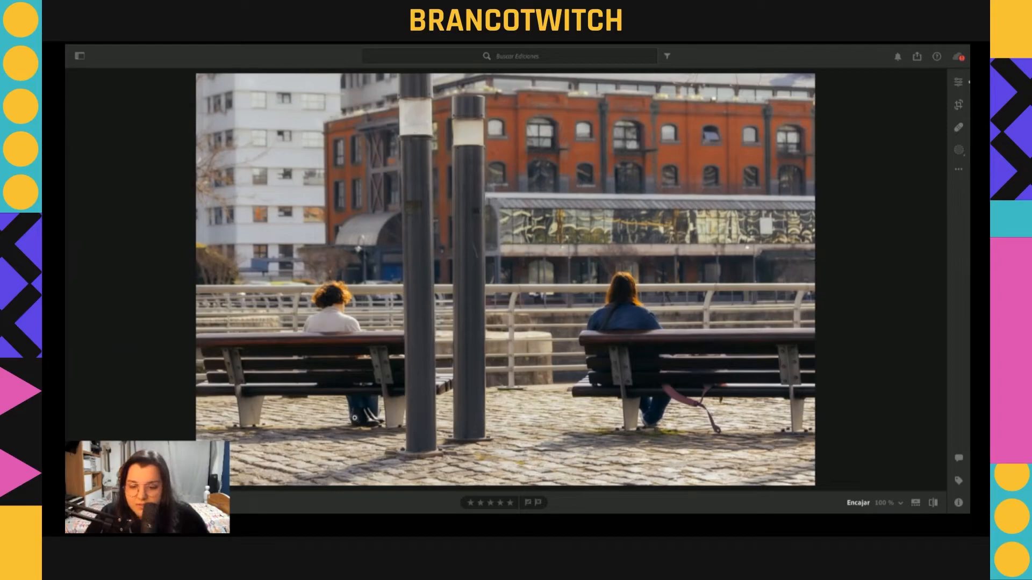
click(362, 424)
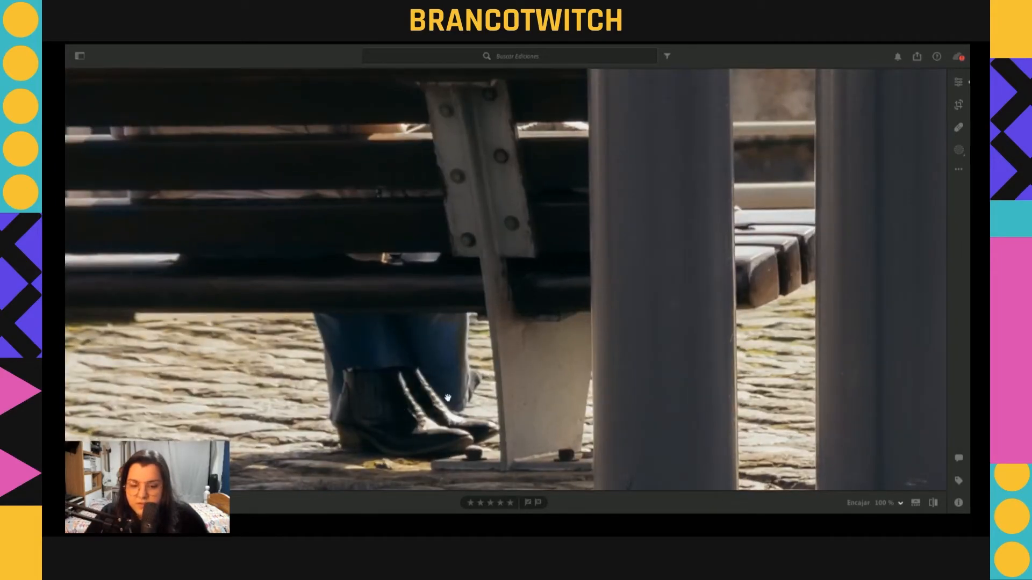
click(407, 411)
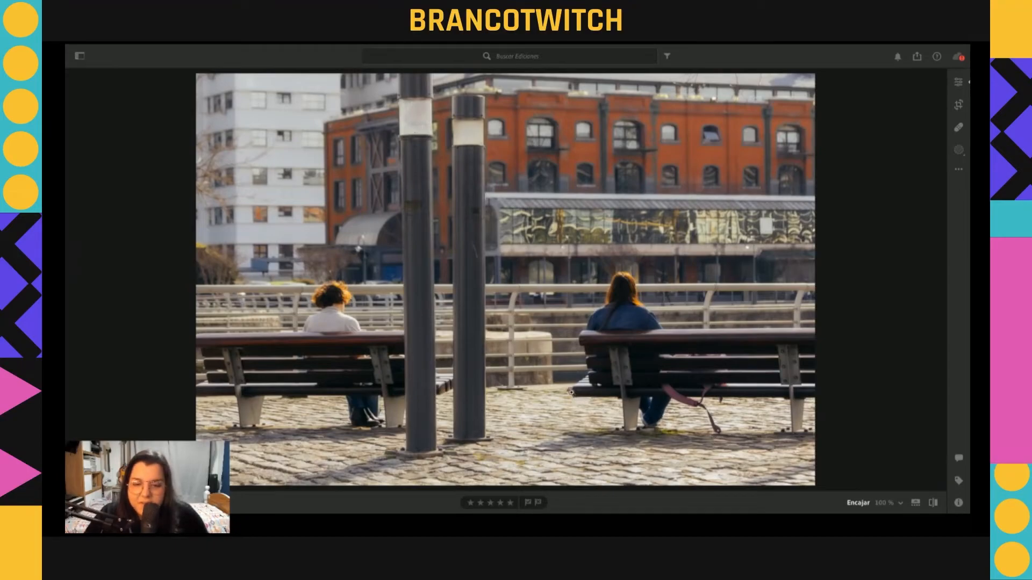
click(963, 86)
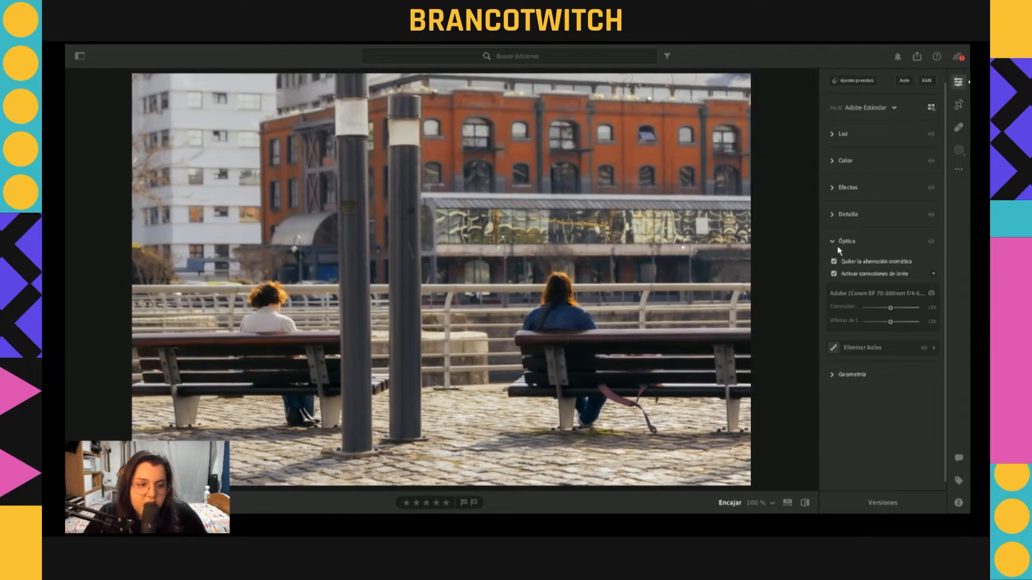
Step: Collapse the Óptica settings and compare the edited photo of two people on benches with its original several times
click(840, 243)
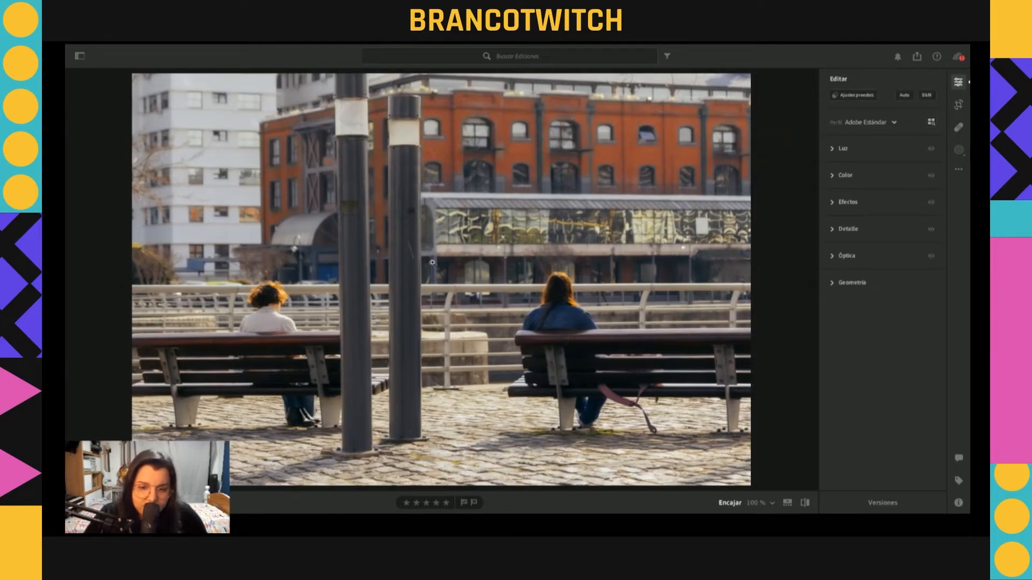
click(803, 504)
click(805, 504)
click(805, 505)
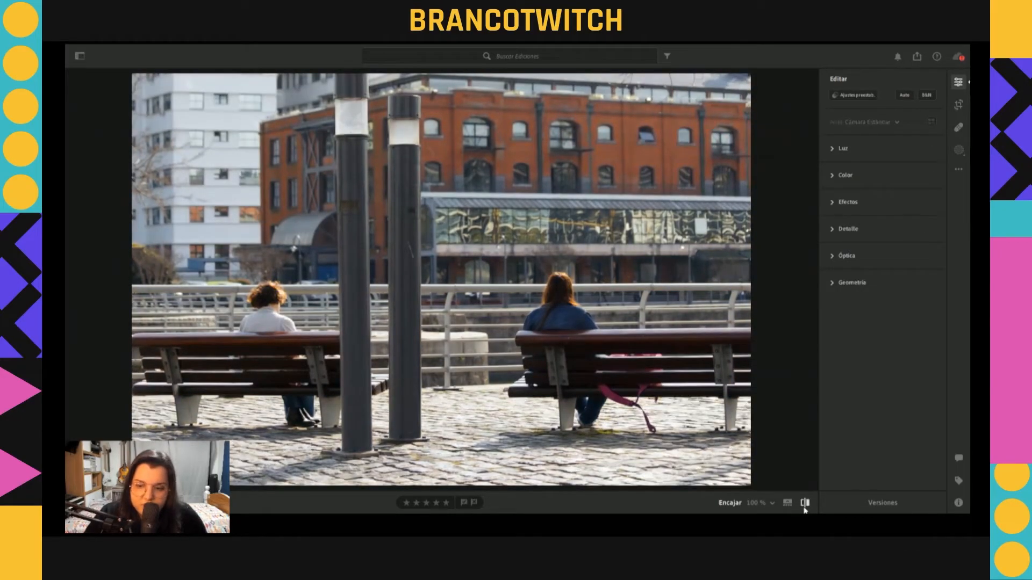
click(804, 508)
click(805, 505)
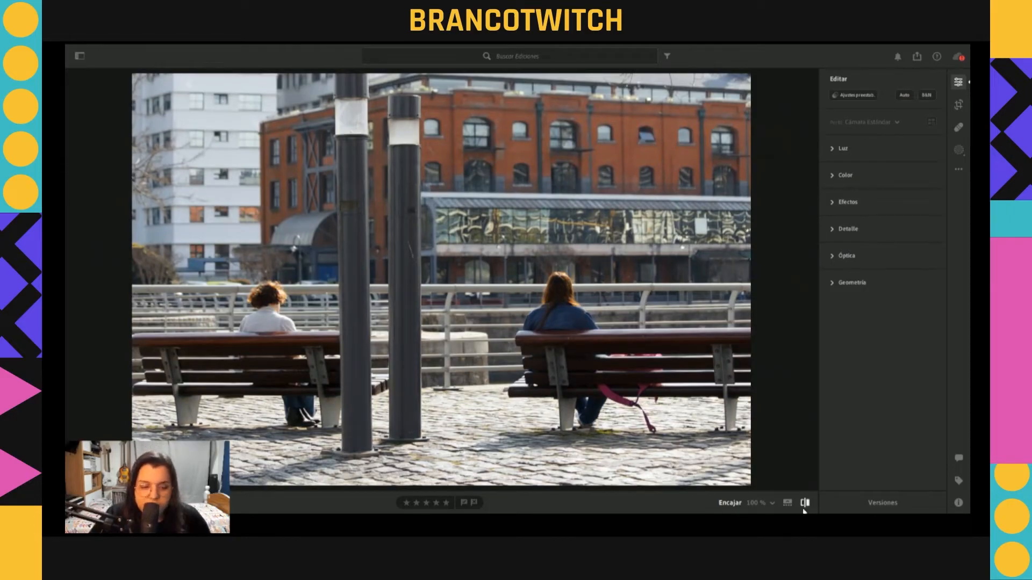
click(805, 508)
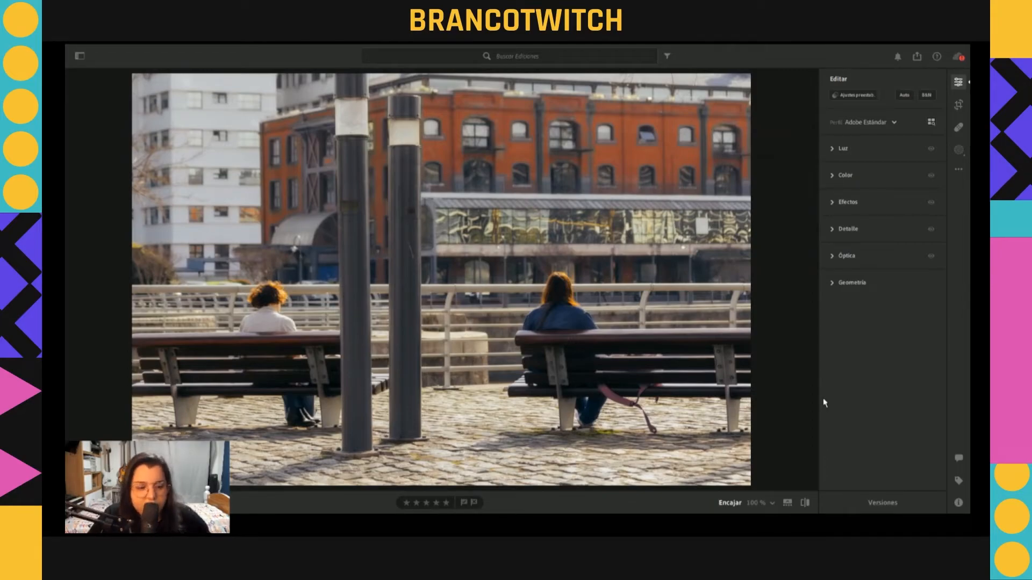
click(805, 505)
click(805, 505)
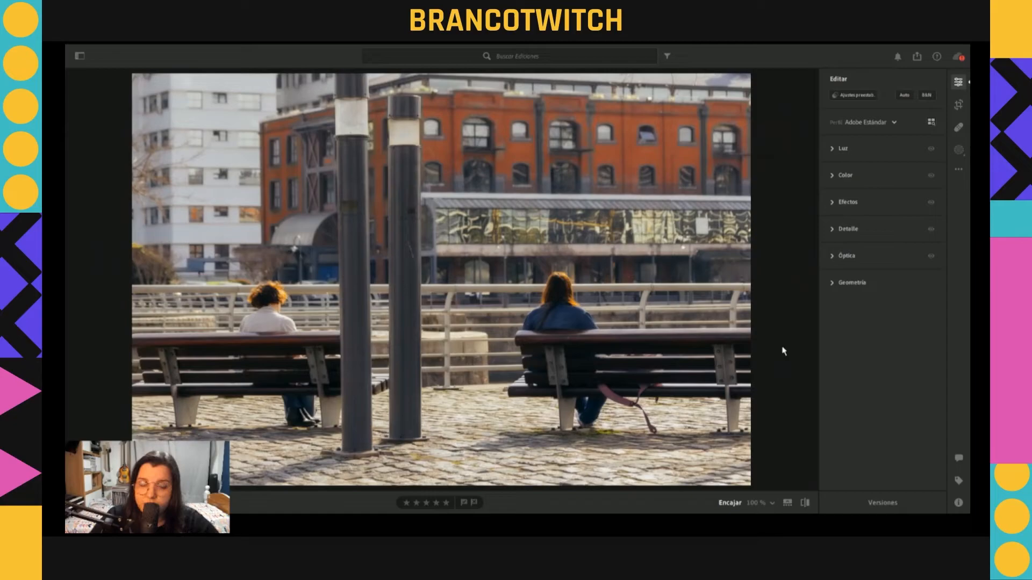
Step: Review the bench photo's Luz settings and warm its colour temperature (Temperatura) to 6.859
click(841, 149)
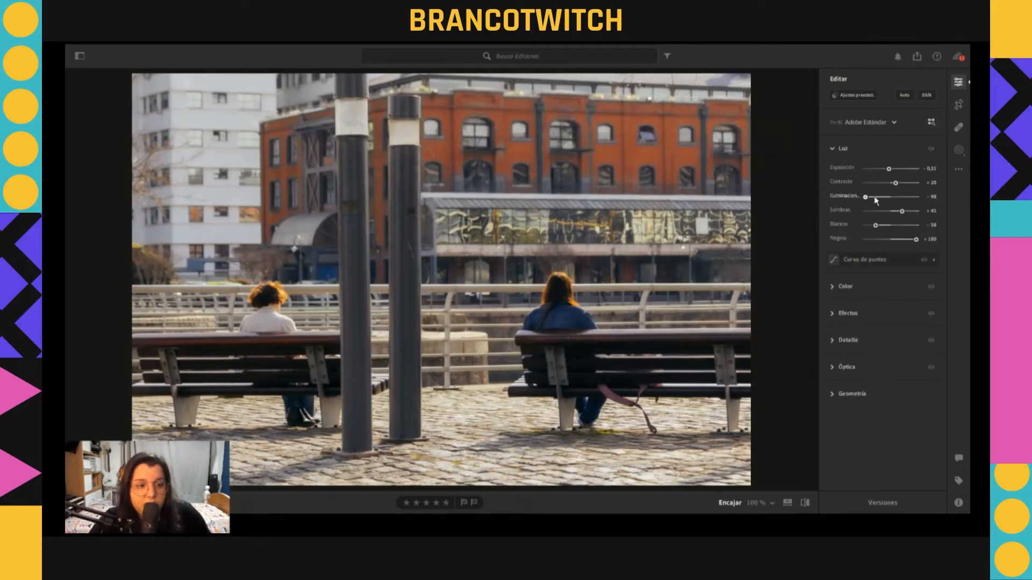
click(836, 152)
click(833, 175)
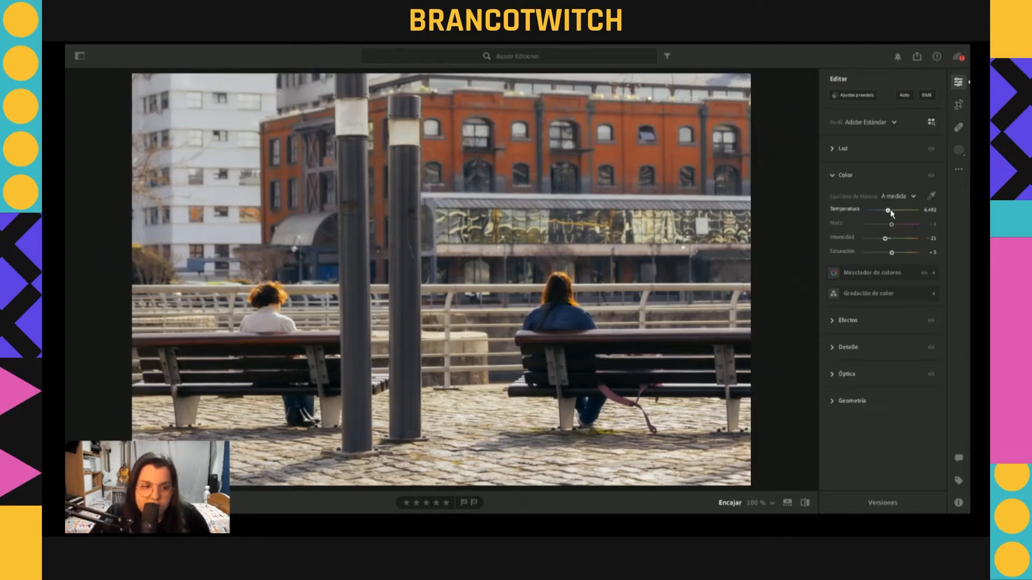
drag(890, 211, 893, 217)
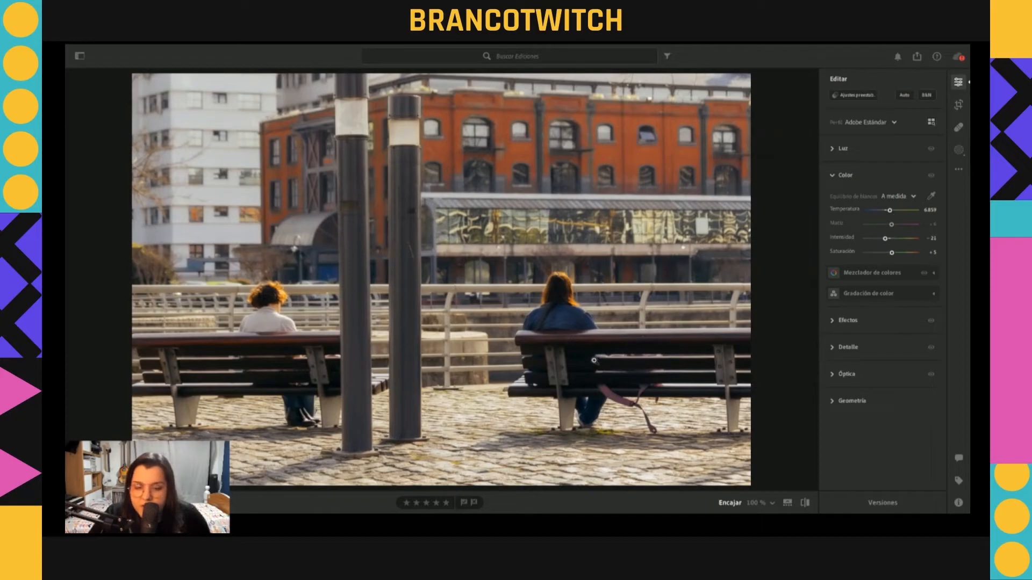
click(833, 176)
click(834, 150)
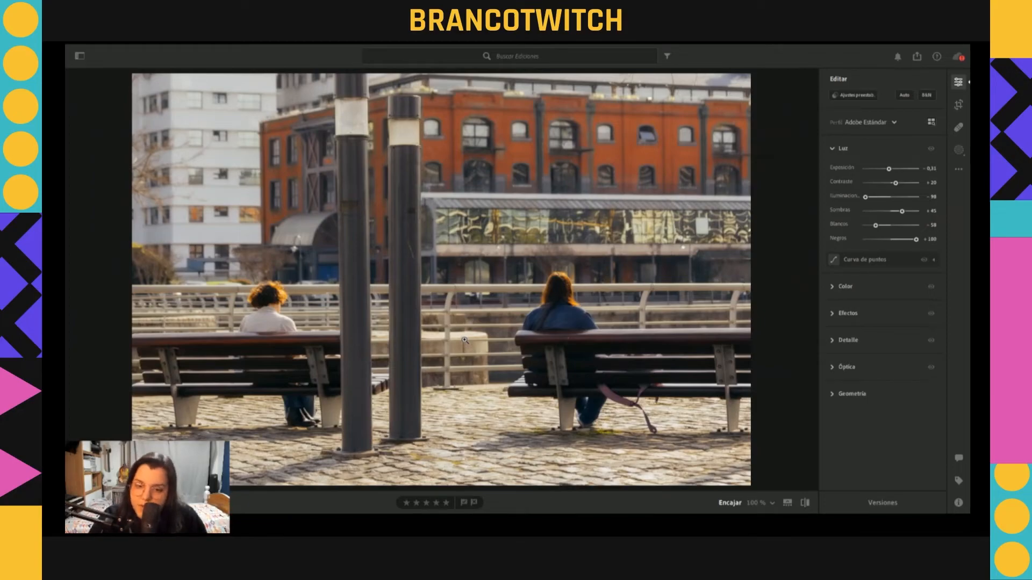
Step: Show the next photo, the blue bus station with waiting people, and compare its edit with the original
key(Right)
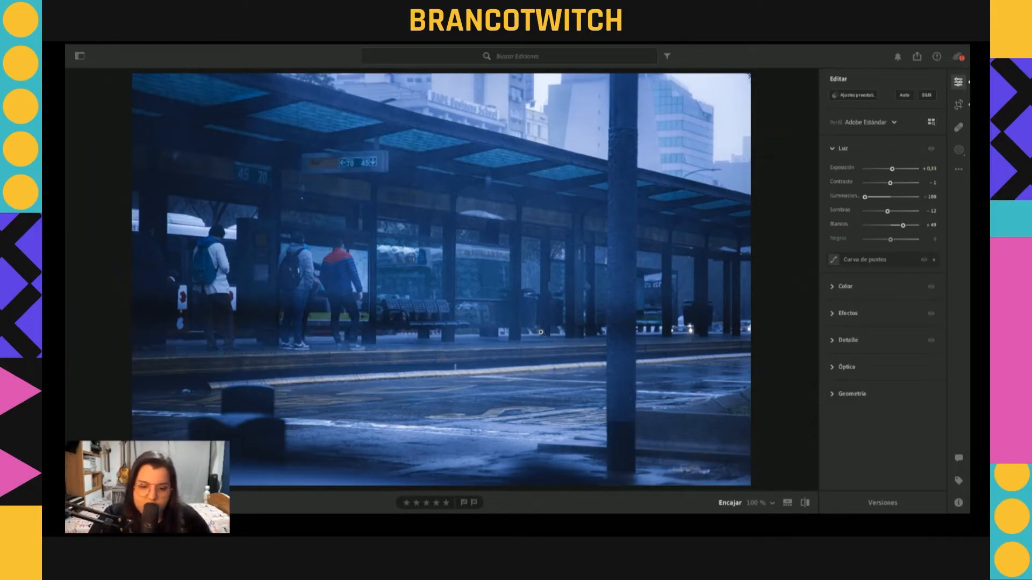
click(805, 503)
click(805, 503)
click(804, 502)
click(805, 502)
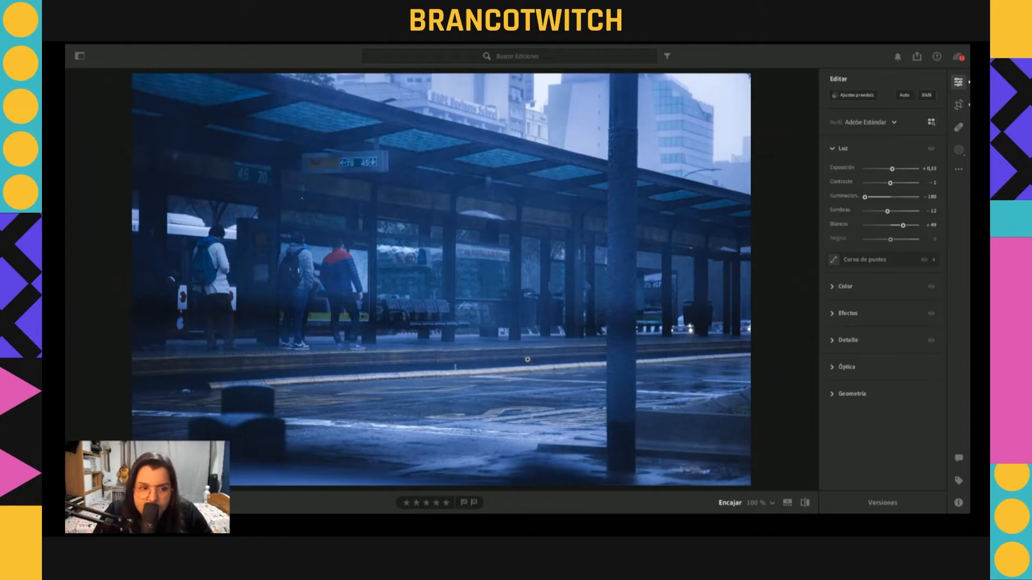
Step: Set the bus station photo's colour temperature (Temperatura) to 3.712 in the Color settings
click(834, 151)
click(833, 175)
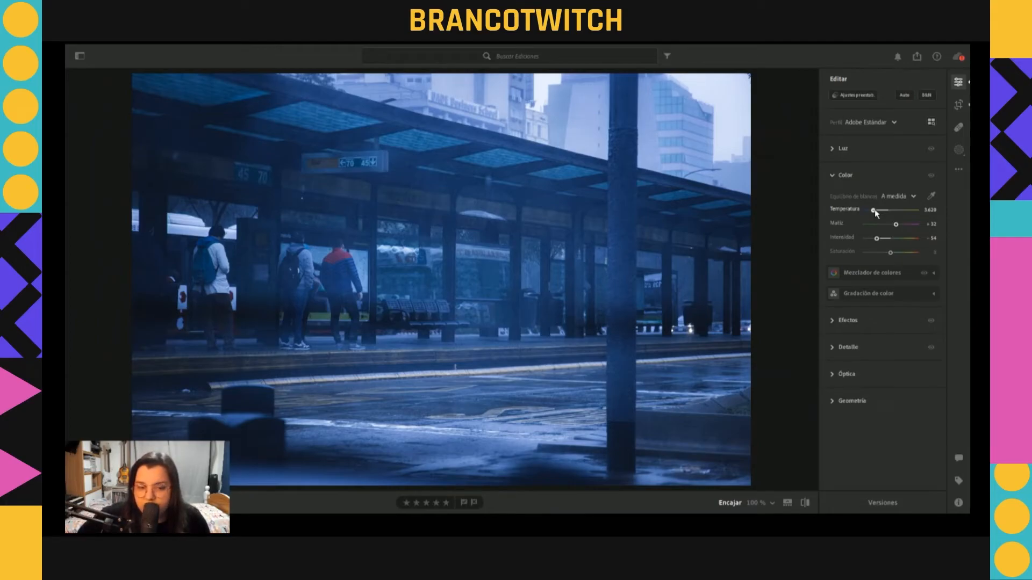
drag(875, 212, 874, 216)
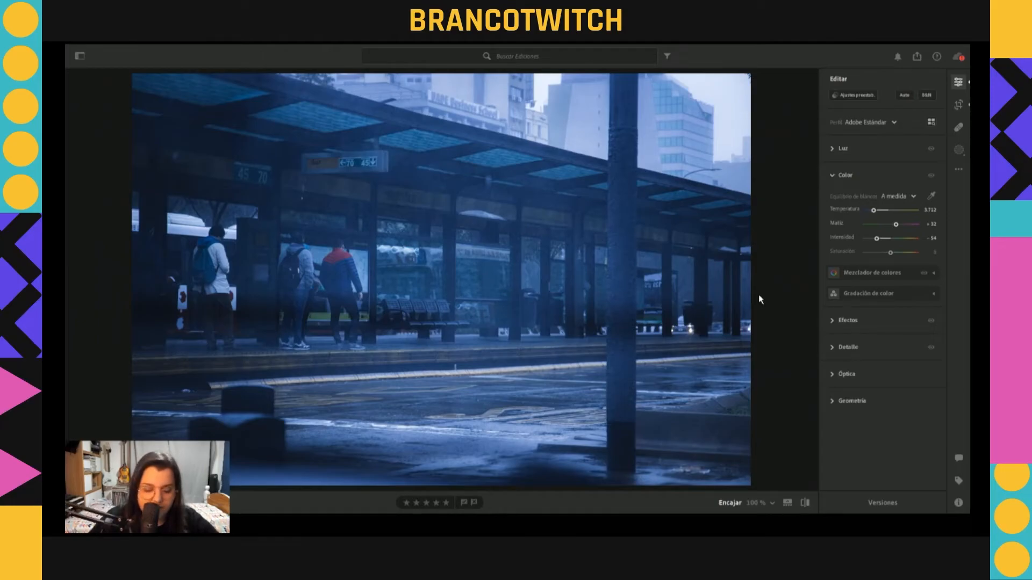
Step: Show the next photo, with the green traffic light and car, and compare its edit with the original
key(Right)
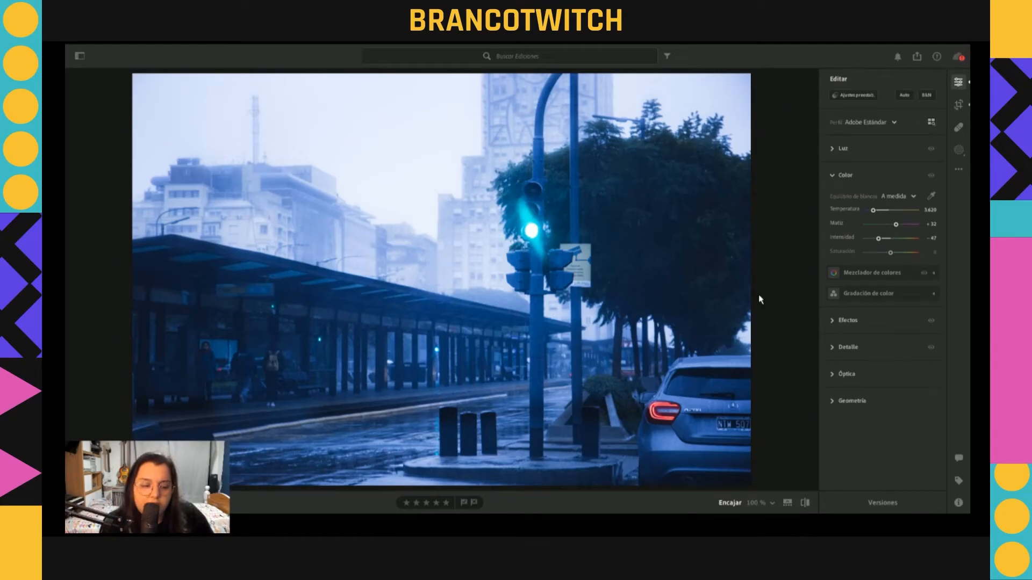
click(805, 503)
click(804, 503)
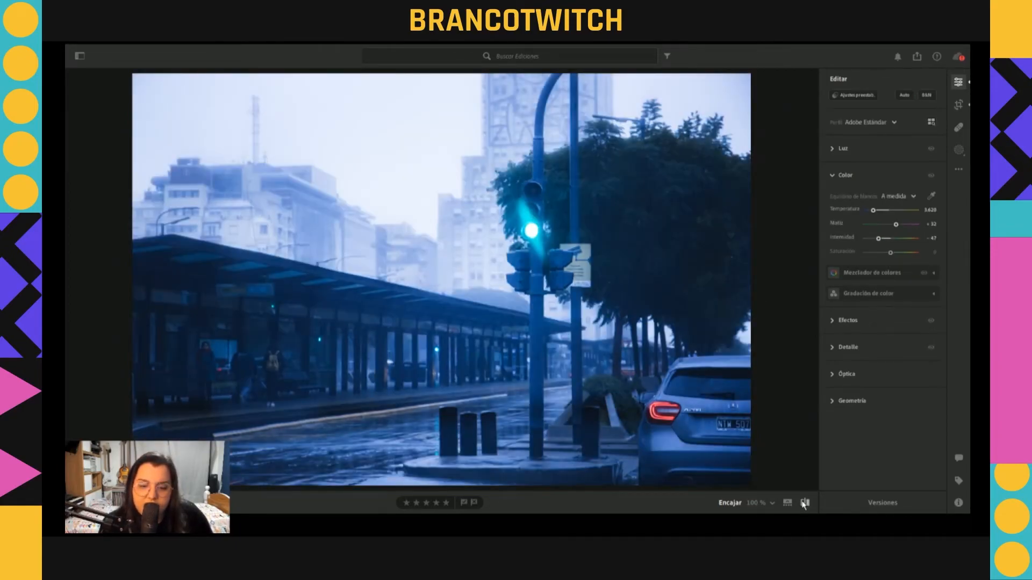
click(805, 504)
click(805, 503)
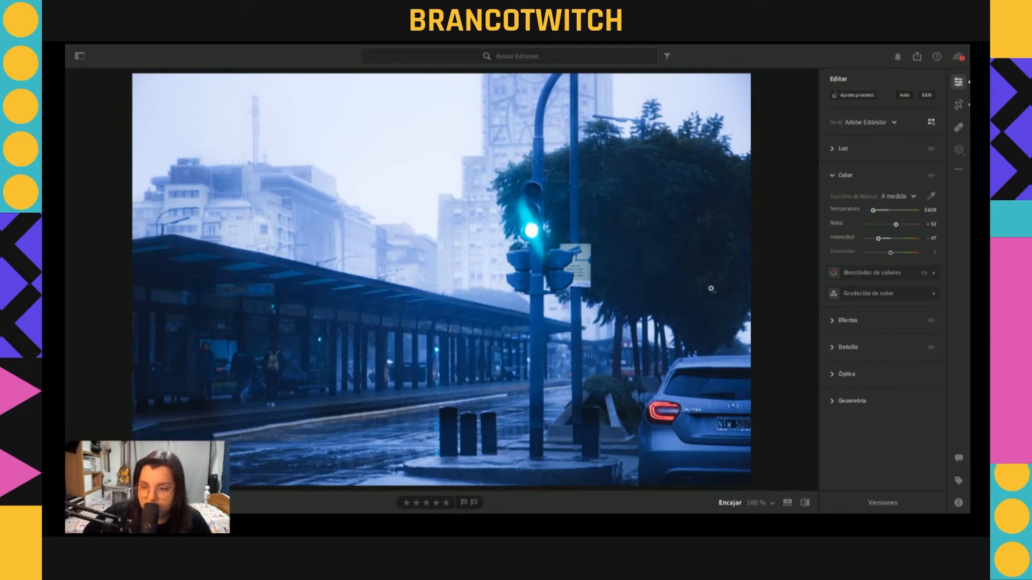
Step: Show the photo of the woman with the umbrella and raise its shadows (Sombras) to +18
key(Right)
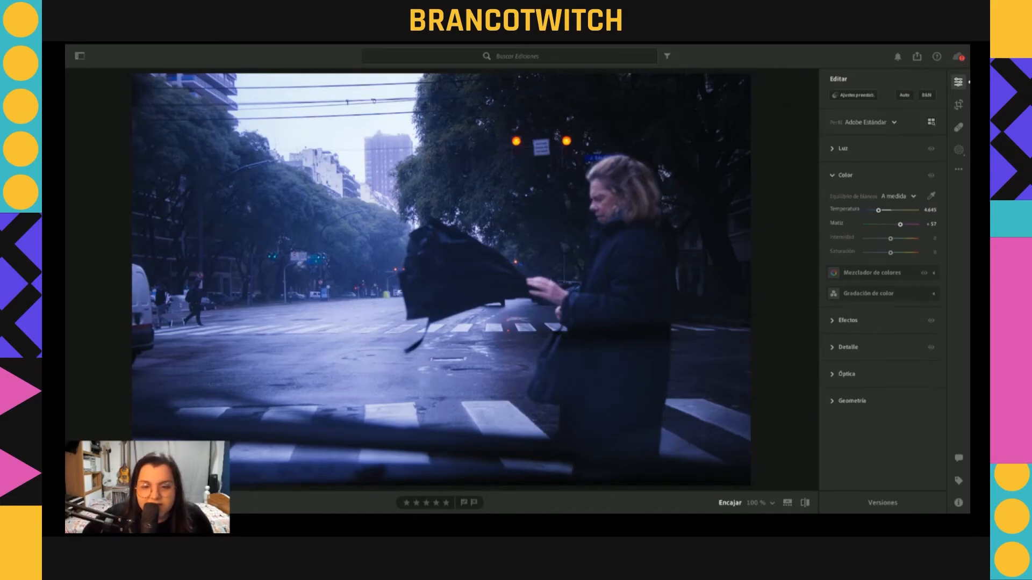
click(834, 151)
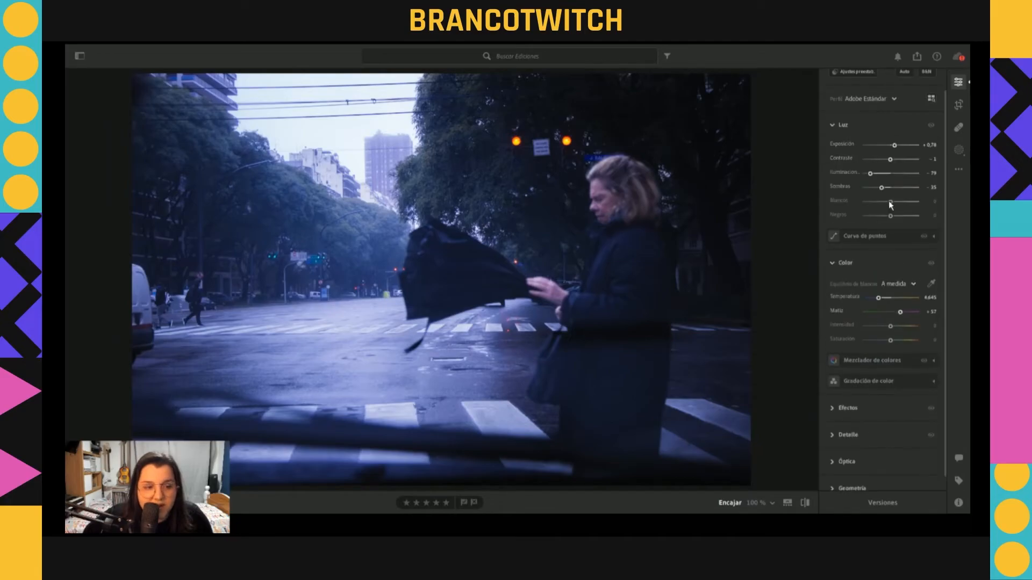
drag(884, 188, 898, 188)
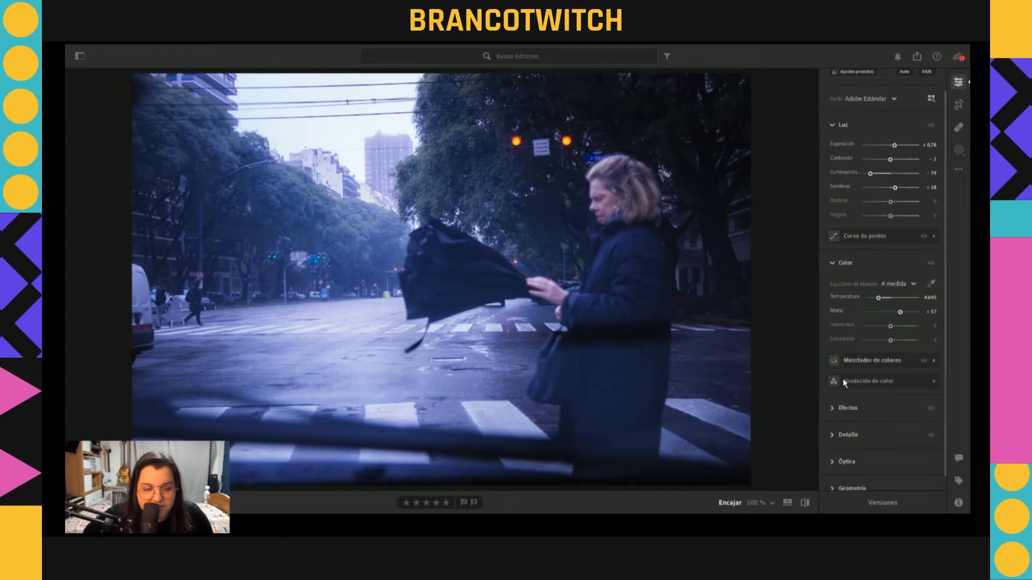
Step: Set the dehaze effect (Borrar neblina) to -4 on the umbrella photo and compare the edit with the original
scroll(845, 379, down, 1)
click(847, 396)
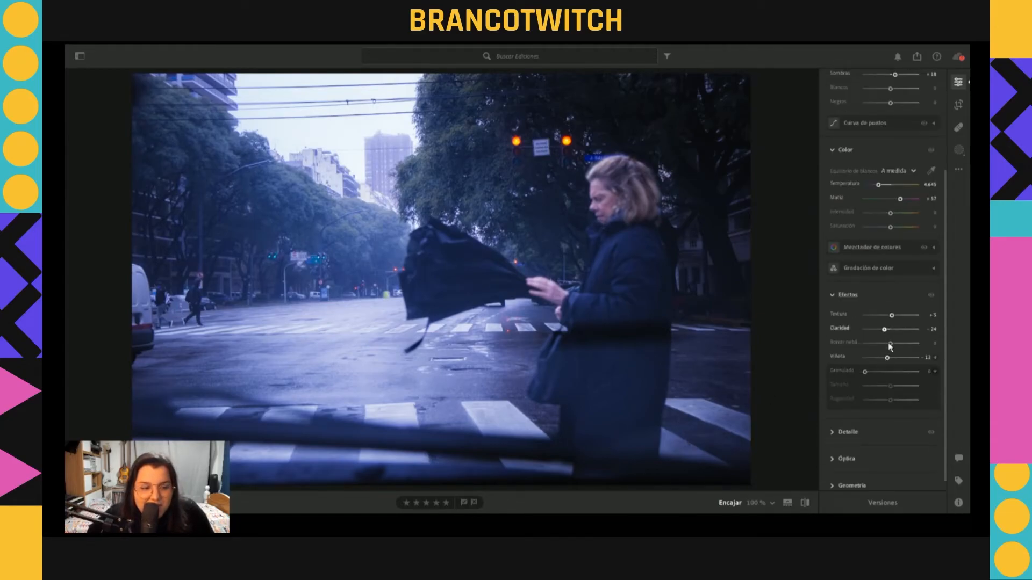
drag(891, 344, 888, 345)
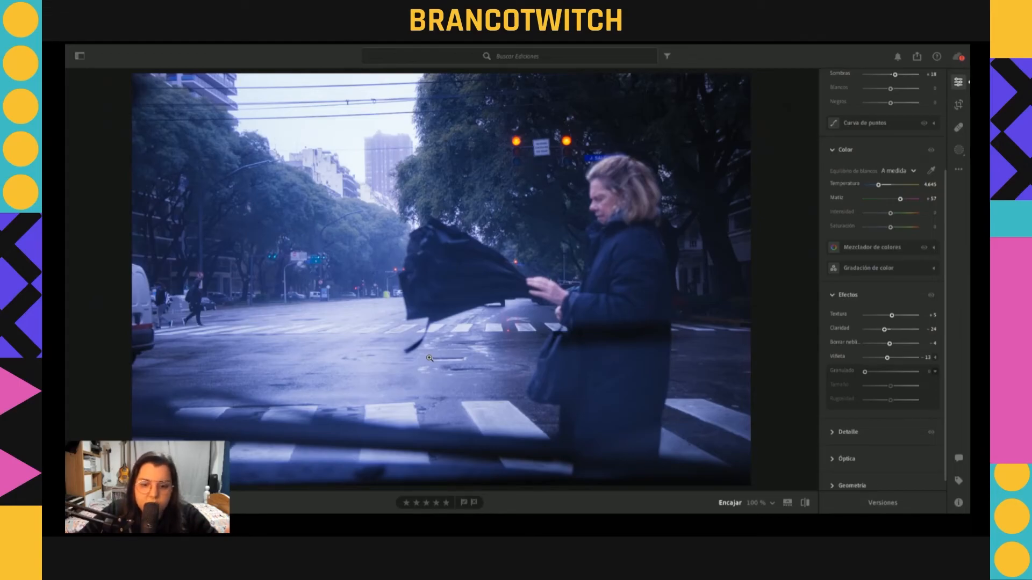
click(806, 503)
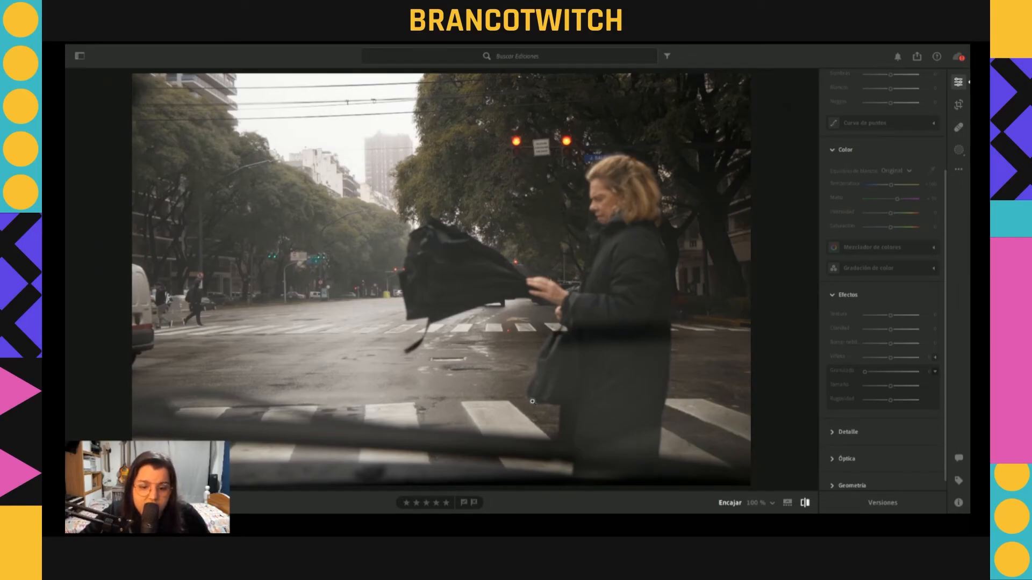
click(805, 503)
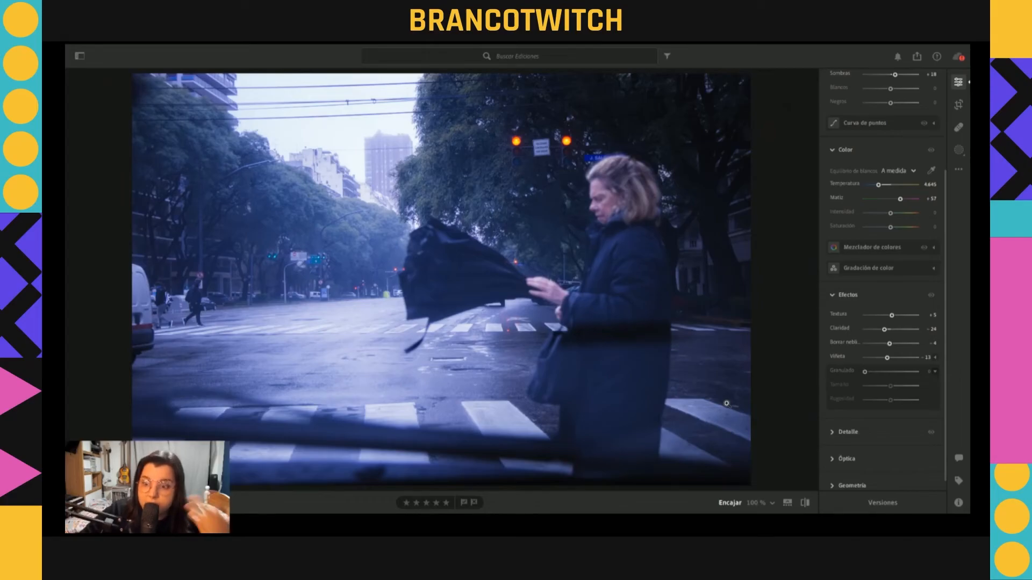
Step: Compare the night photo with the car mirror with its original, and alternate between it and the umbrella photo
key(Right)
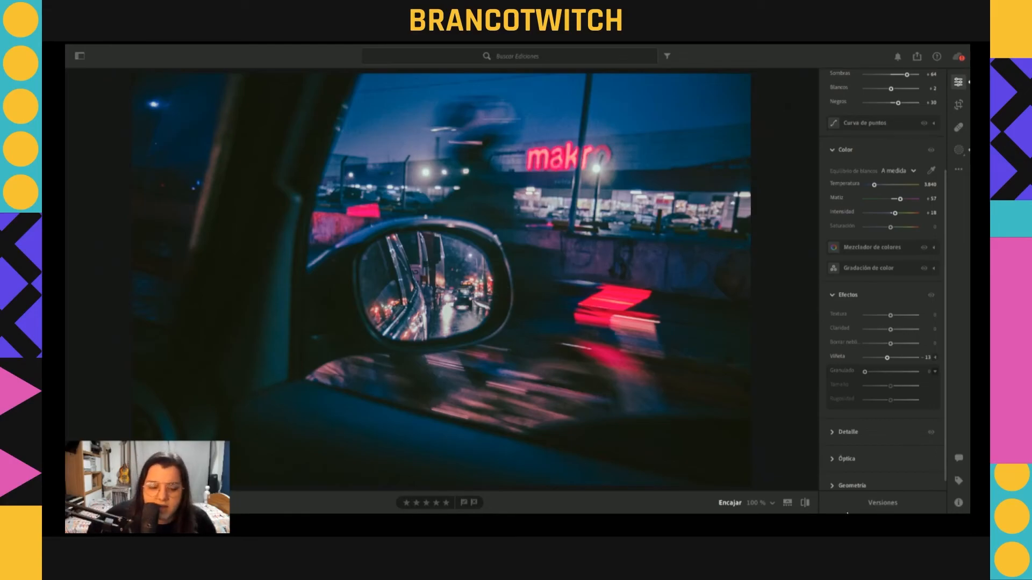
click(805, 503)
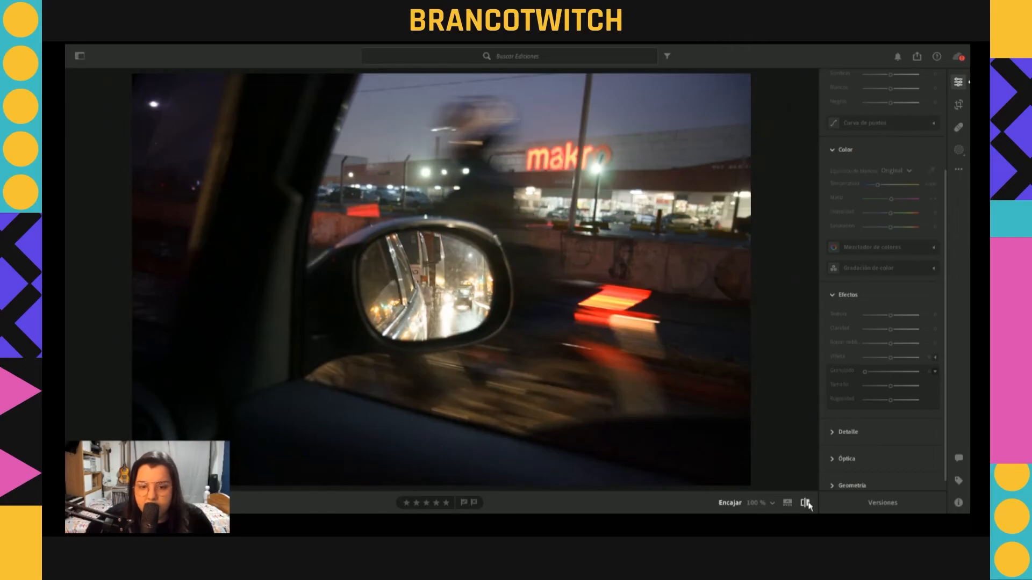
click(806, 503)
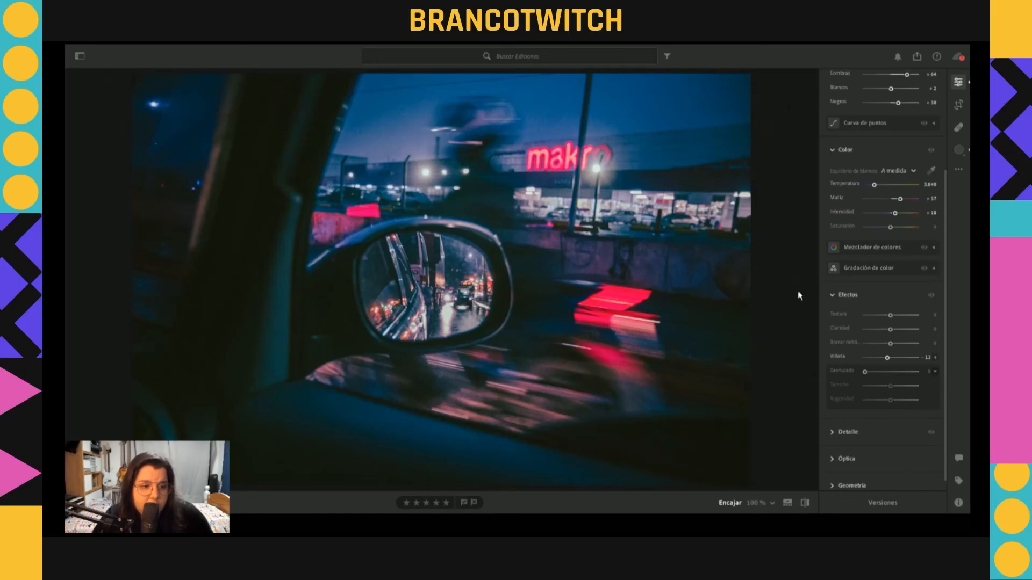
key(Left)
key(Right)
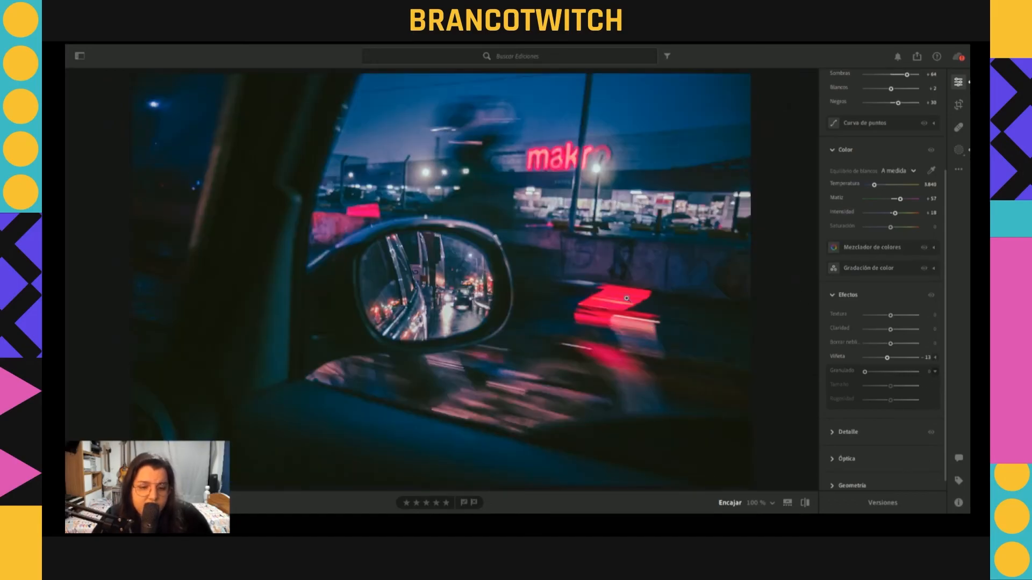
key(Left)
key(Right)
key(Left)
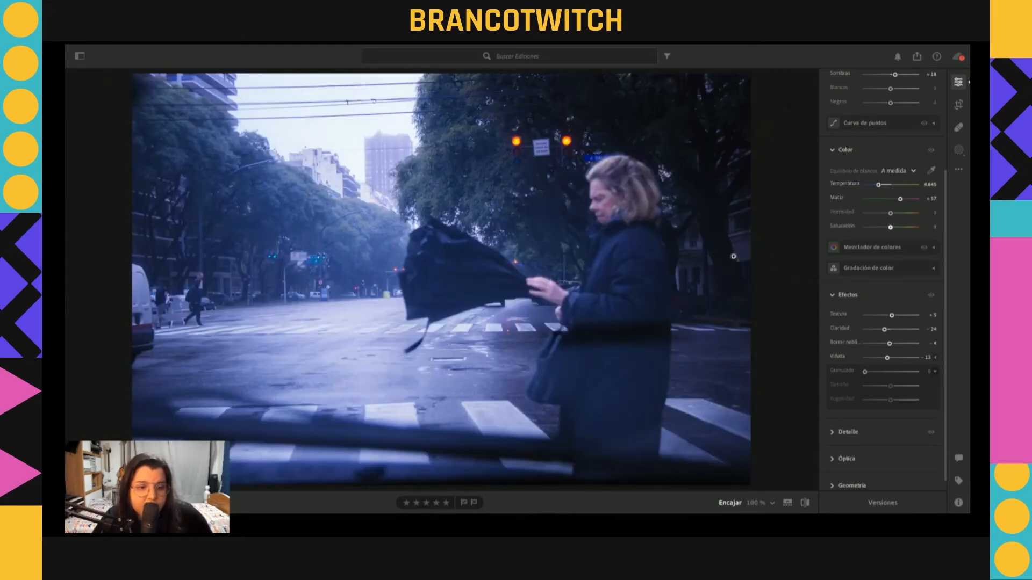
key(Right)
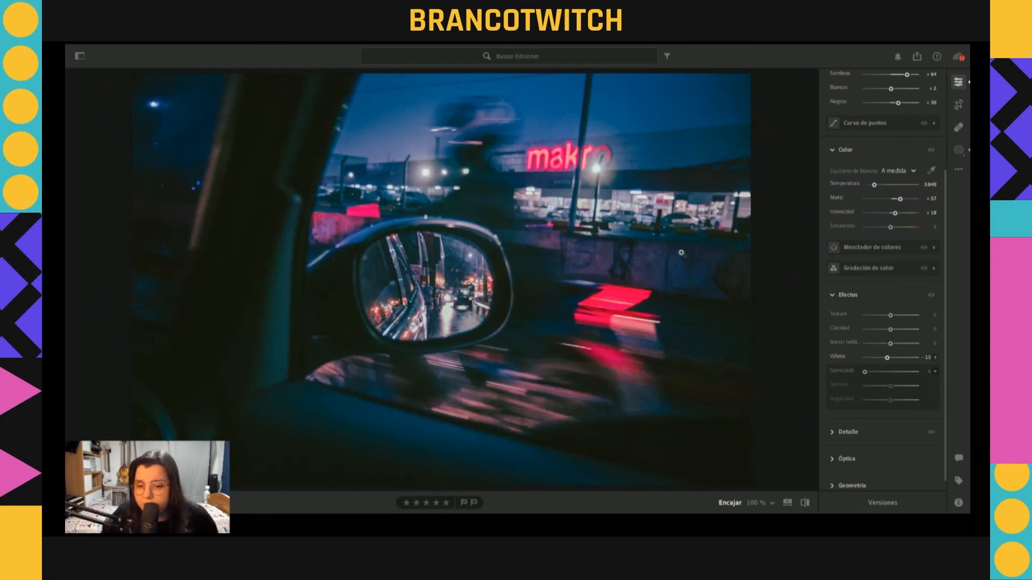
Step: In the colour mixer, set the mirror photo's blues to Tono -93 and Saturación -32, check the reds, and compare with the original
click(933, 247)
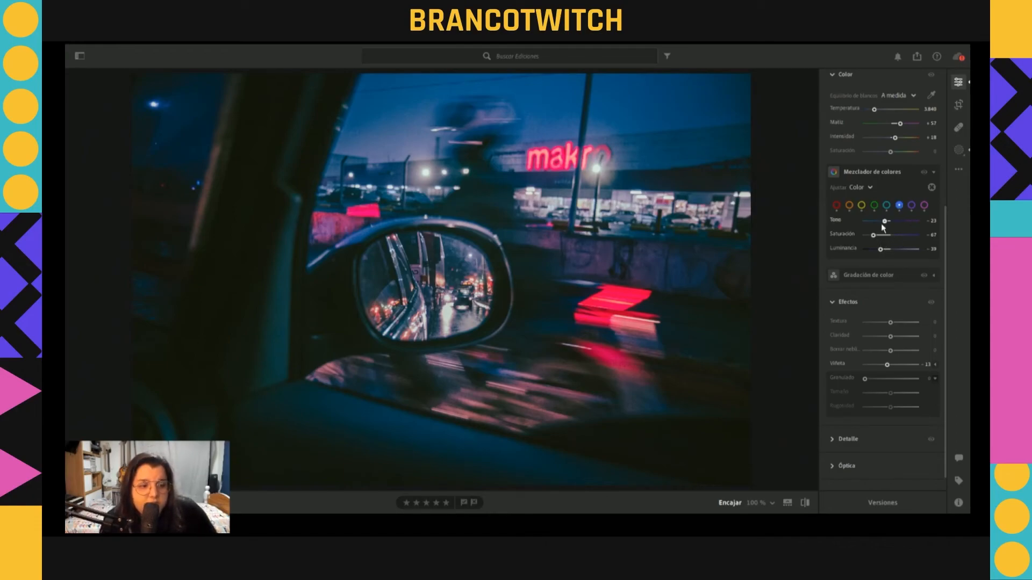
drag(885, 222, 863, 220)
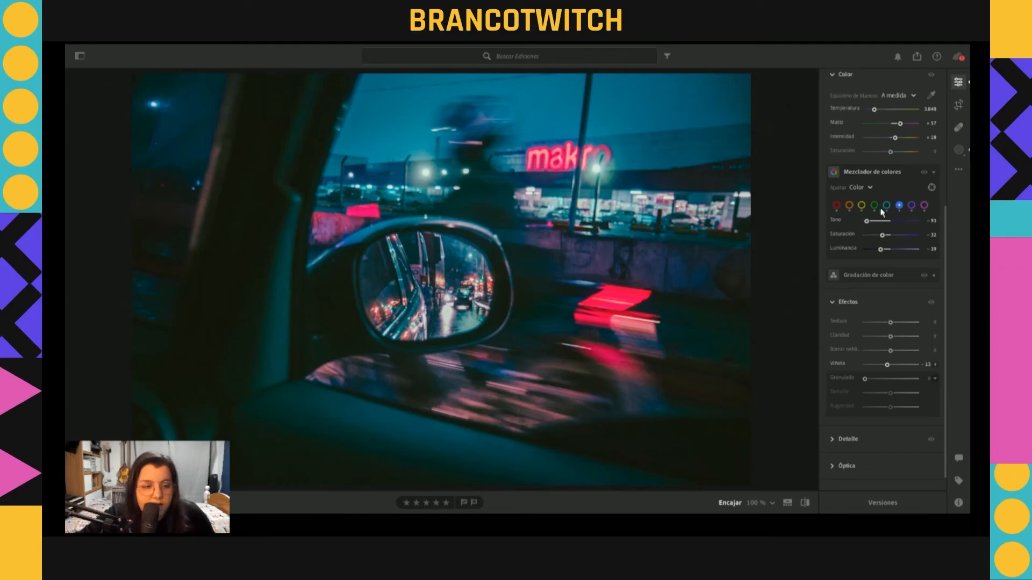
click(837, 206)
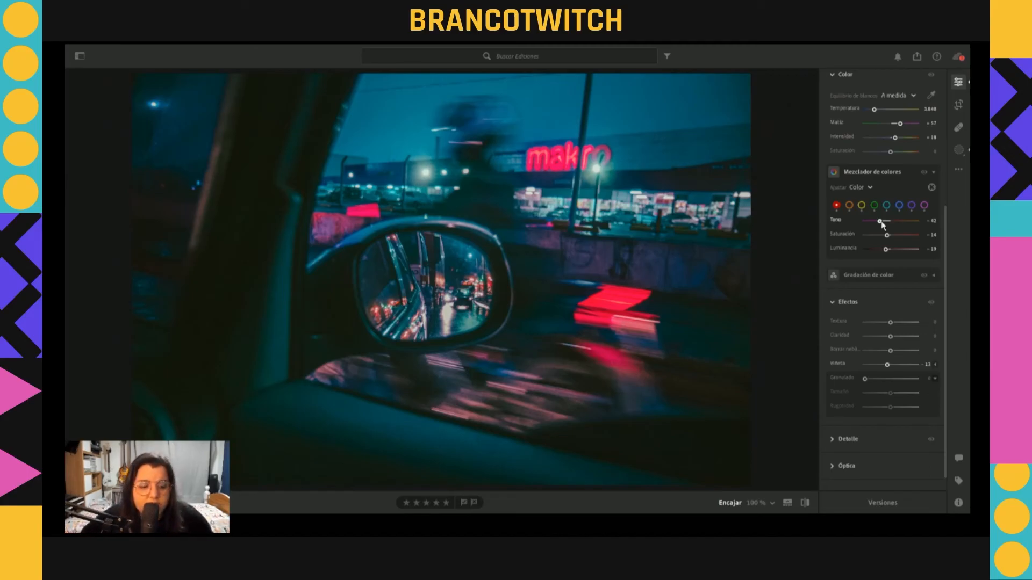
click(804, 503)
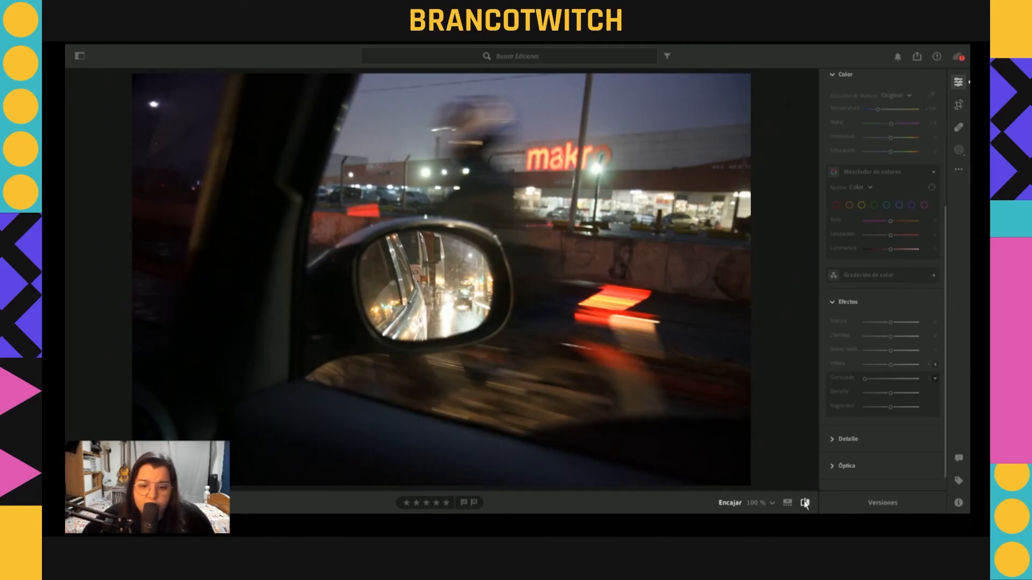
click(805, 504)
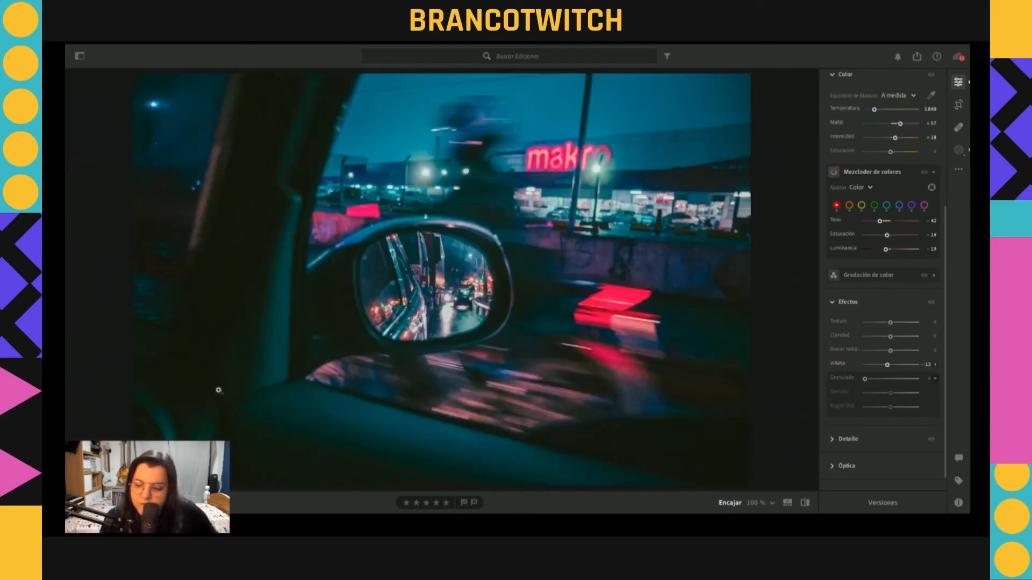
Step: Return to the Ediciones grid, try opening the red-lit wet street and gas station photos, and open the blue bus station photo
key(g)
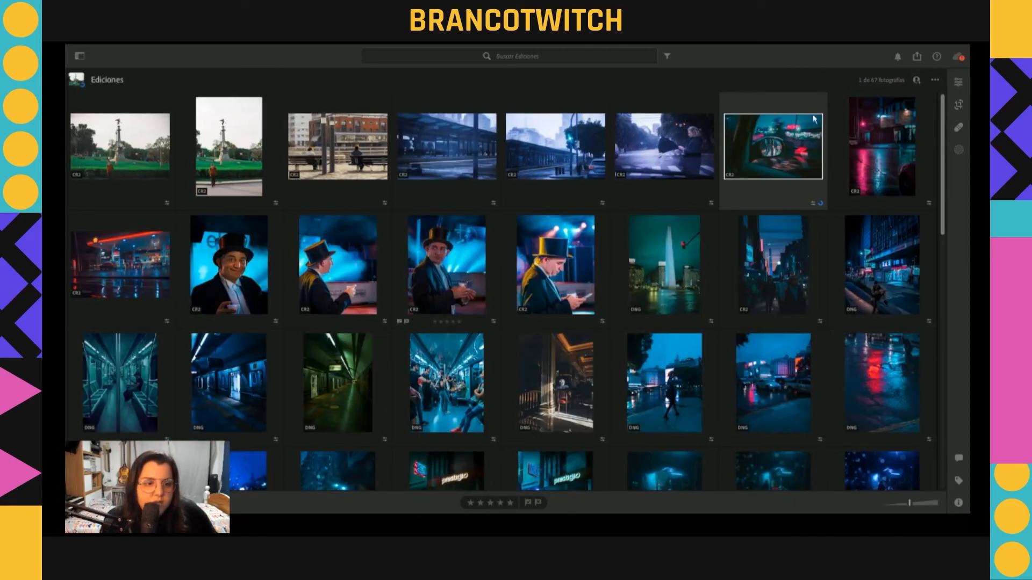
click(862, 145)
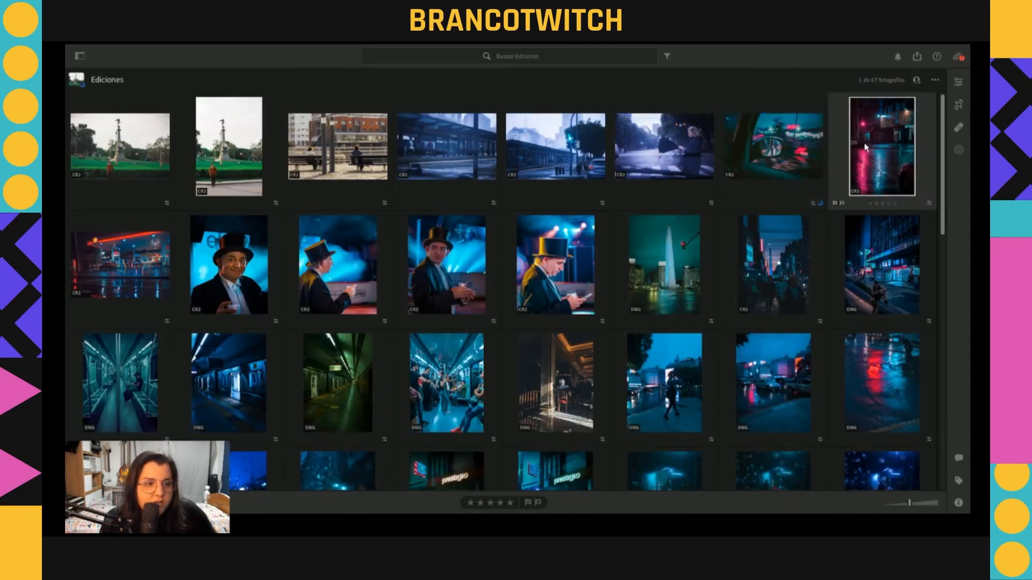
double_click(866, 148)
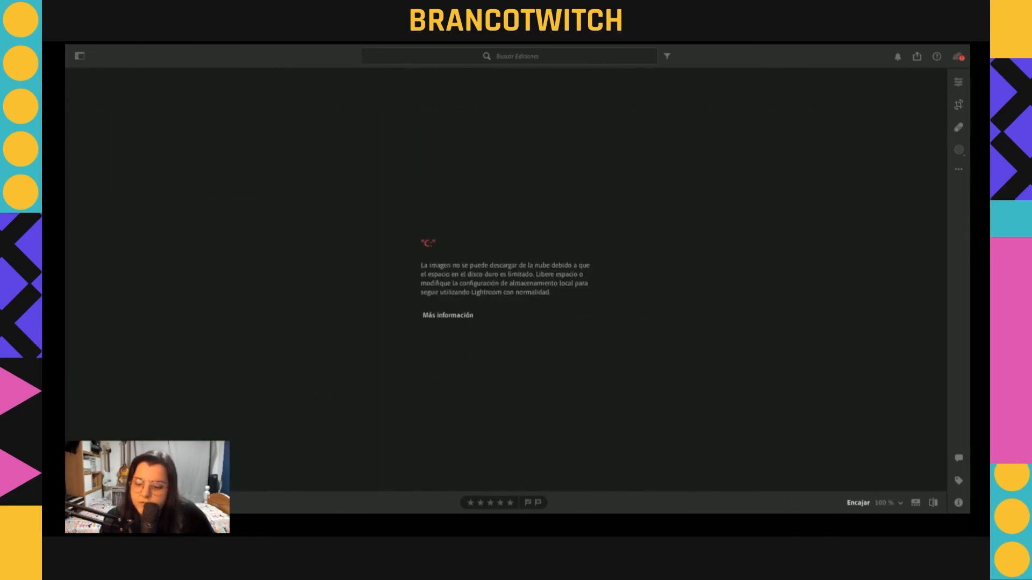
key(g)
double_click(138, 276)
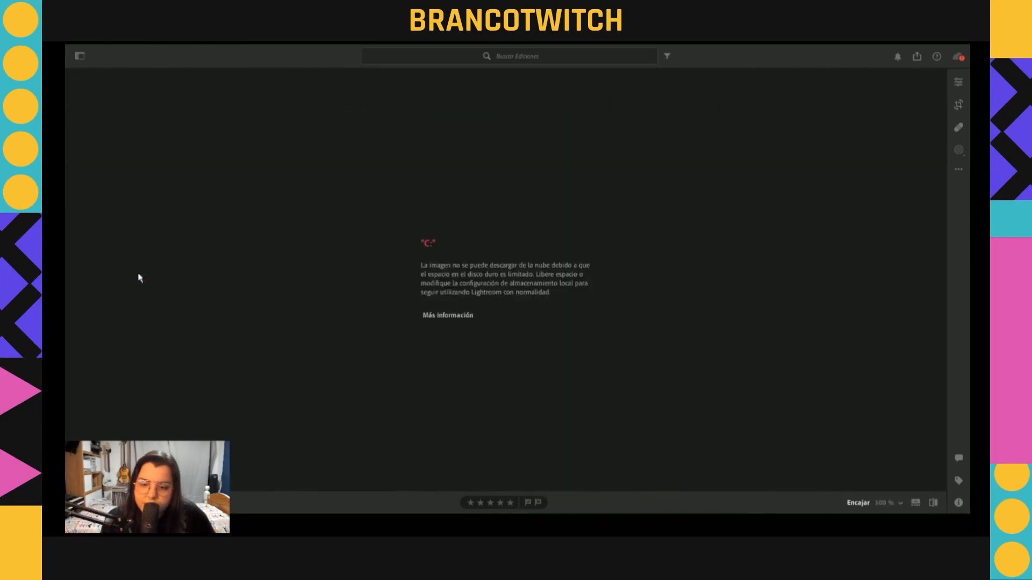
key(g)
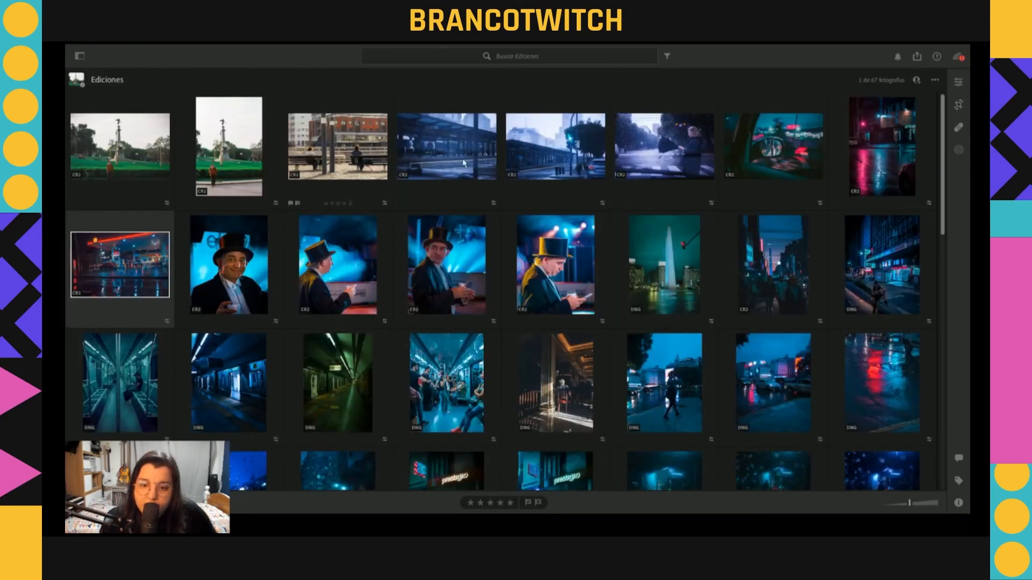
double_click(435, 156)
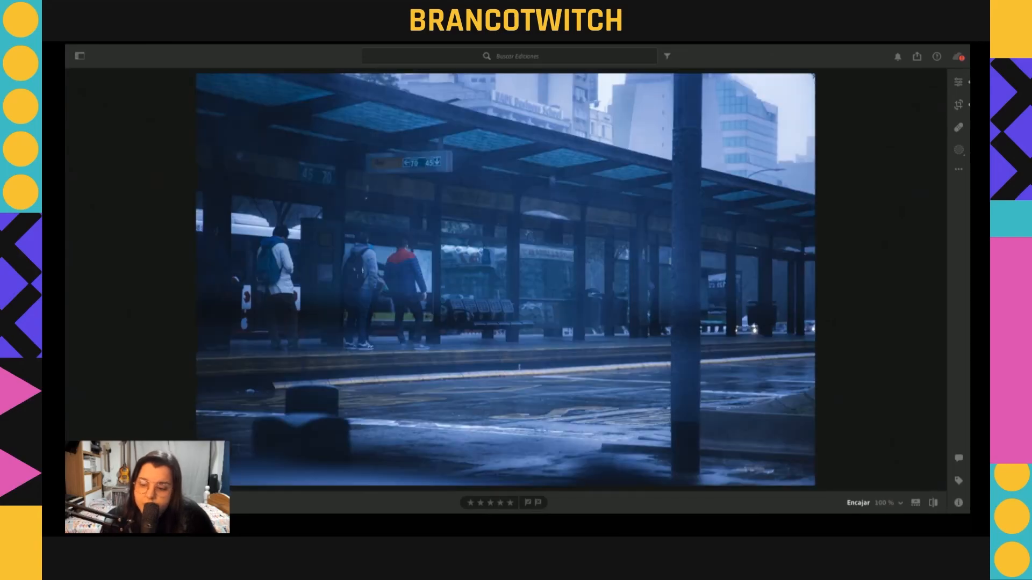